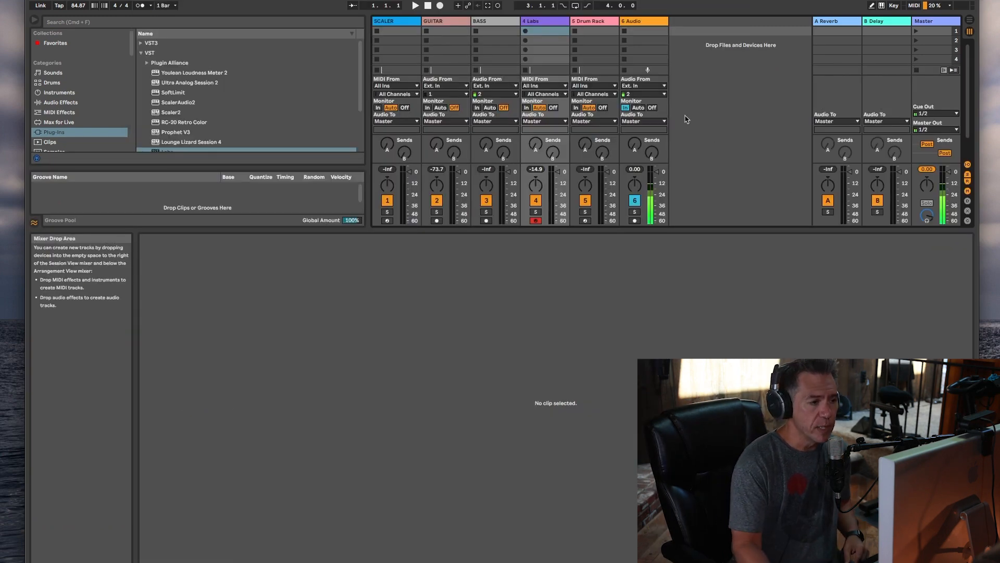
- Create an empty MIDI clip in the first slot of the 4 Labs track
{"action": "double_click", "coordinate": [540, 33]}
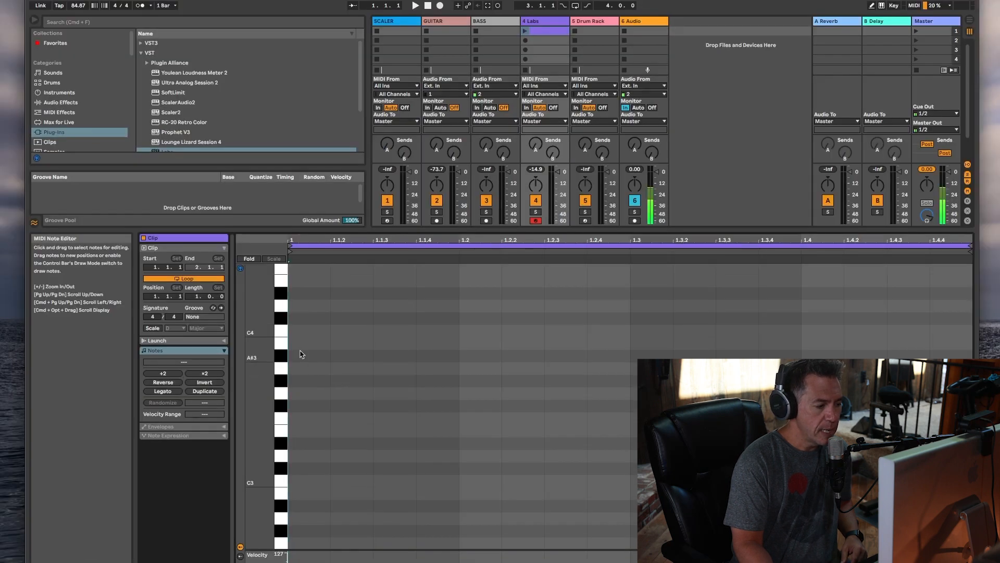
{"action": "double_click", "coordinate": [297, 344]}
{"action": "double_click", "coordinate": [300, 396]}
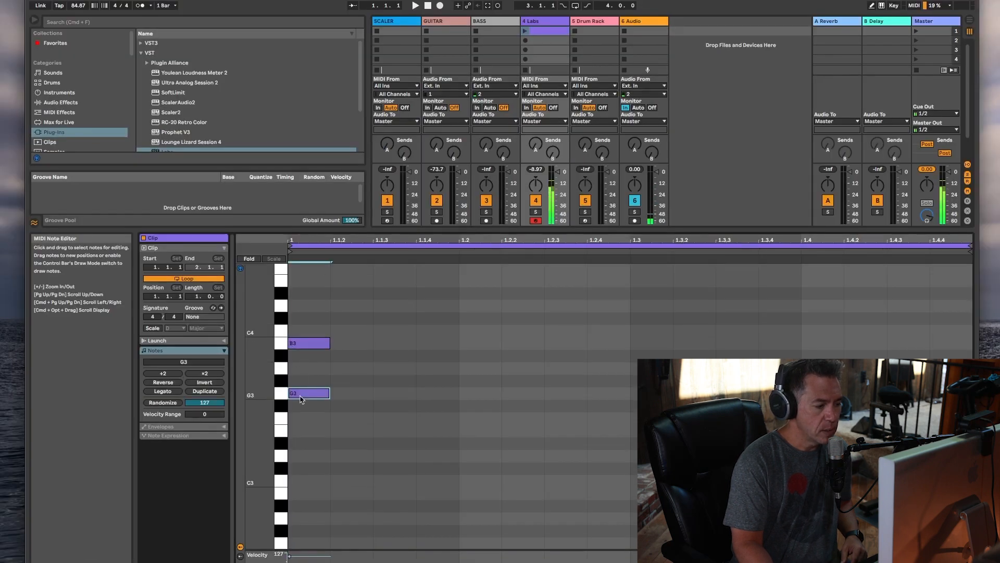
{"action": "double_click", "coordinate": [300, 419]}
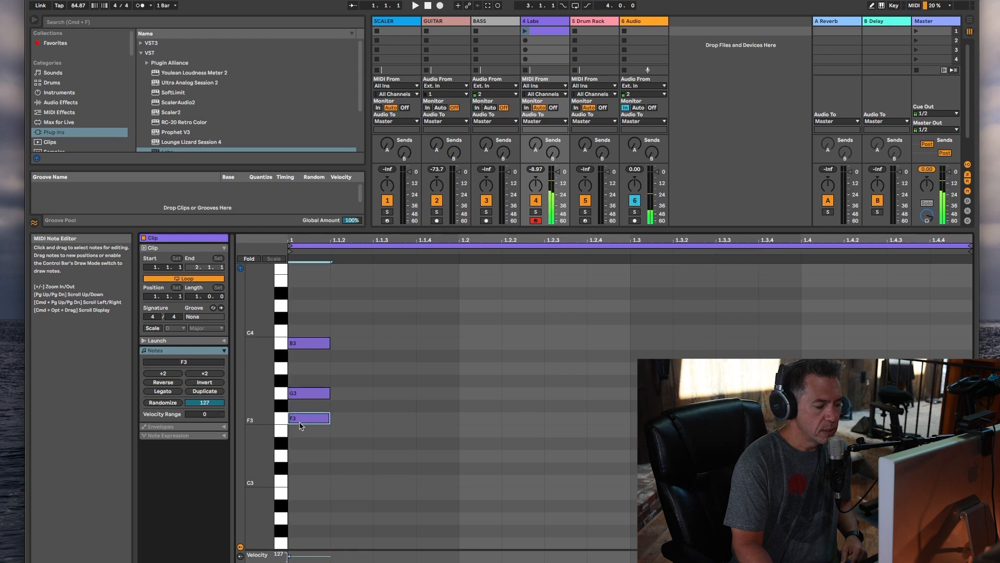
{"action": "key", "text": "super+a"}
{"action": "key", "text": "Delete"}
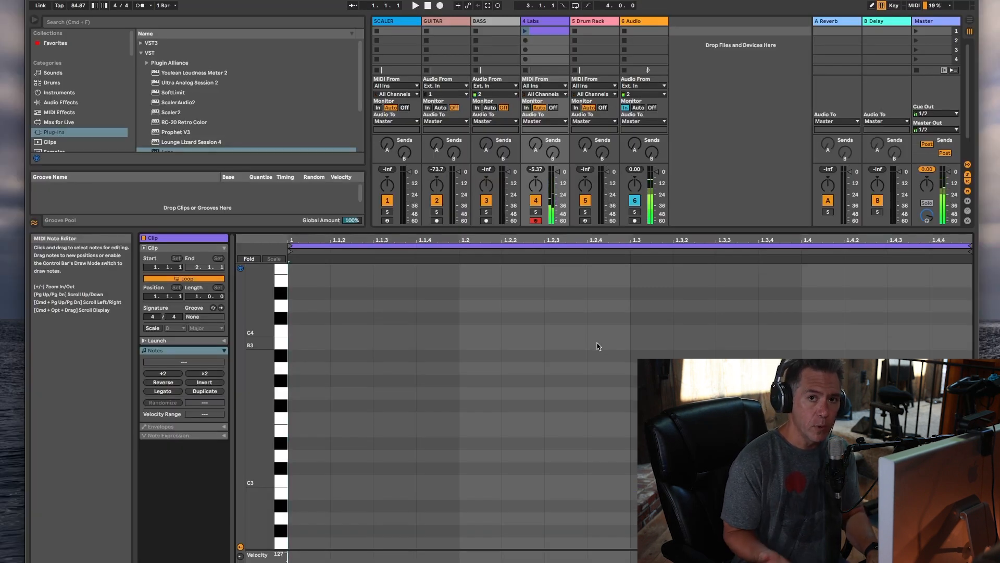
- Duplicate the Labs track and limit its clip's note editor to the notes of the D Major scale
{"action": "key", "text": "super+d"}
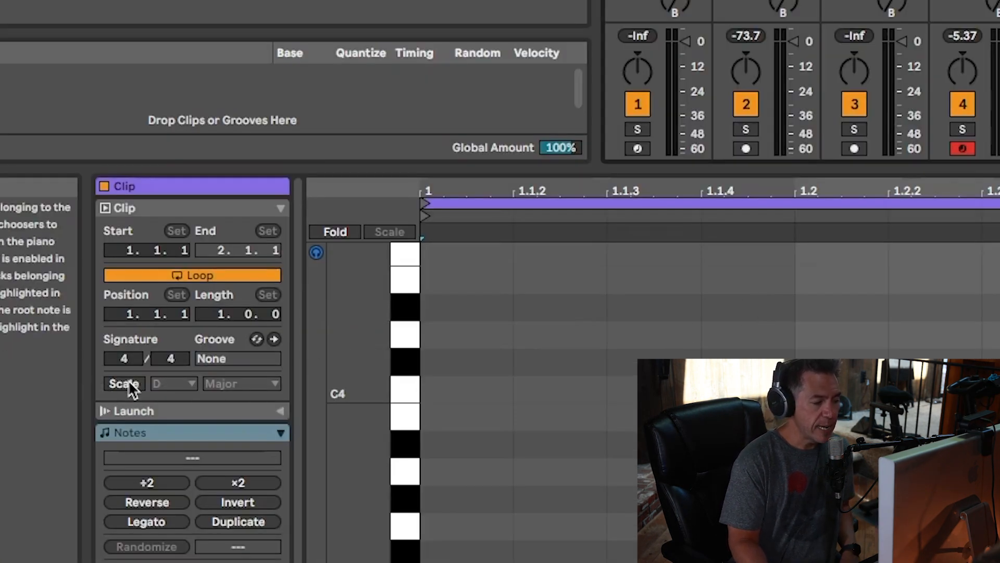
{"action": "left_click", "coordinate": [123, 384]}
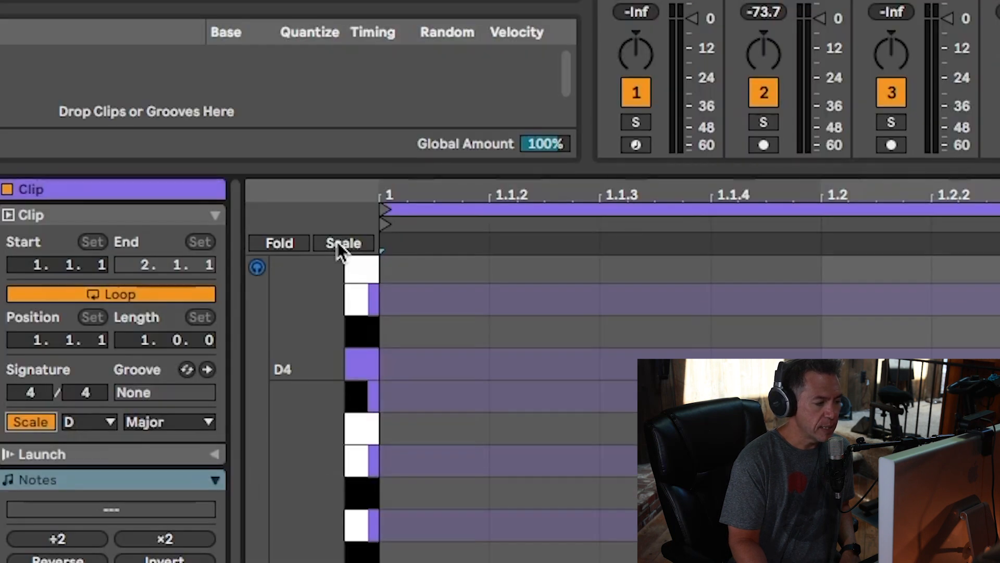
{"action": "left_click", "coordinate": [337, 244]}
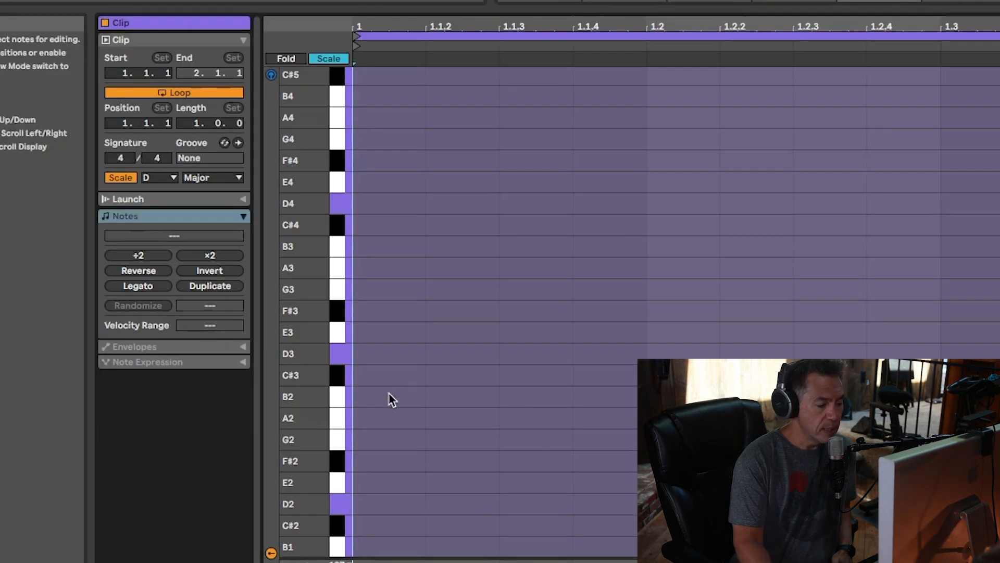
- Draw a B2, D3 and F#3 chord at the clip's start, extend it to beat 1.2 and play it
{"action": "double_click", "coordinate": [385, 401]}
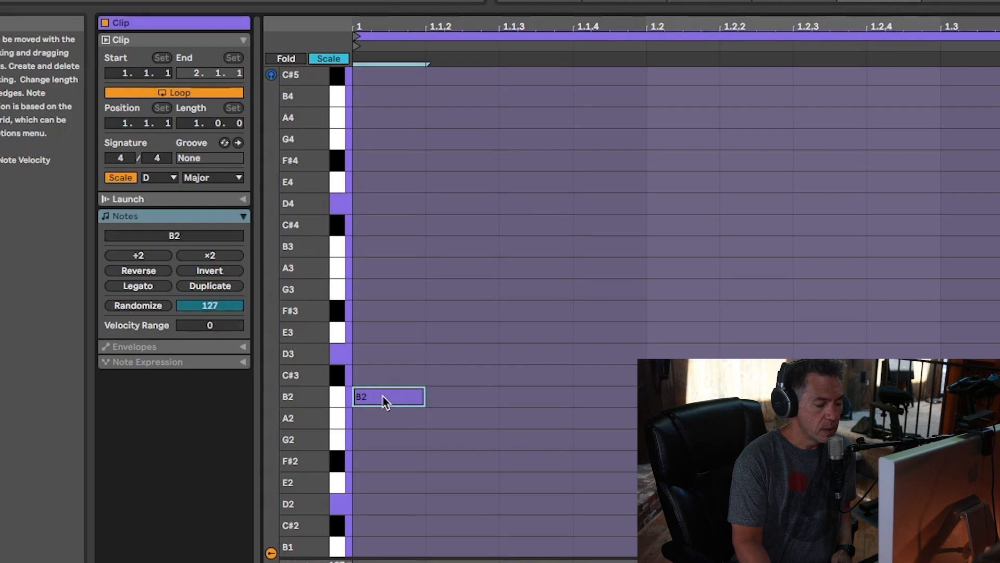
{"action": "double_click", "coordinate": [380, 356]}
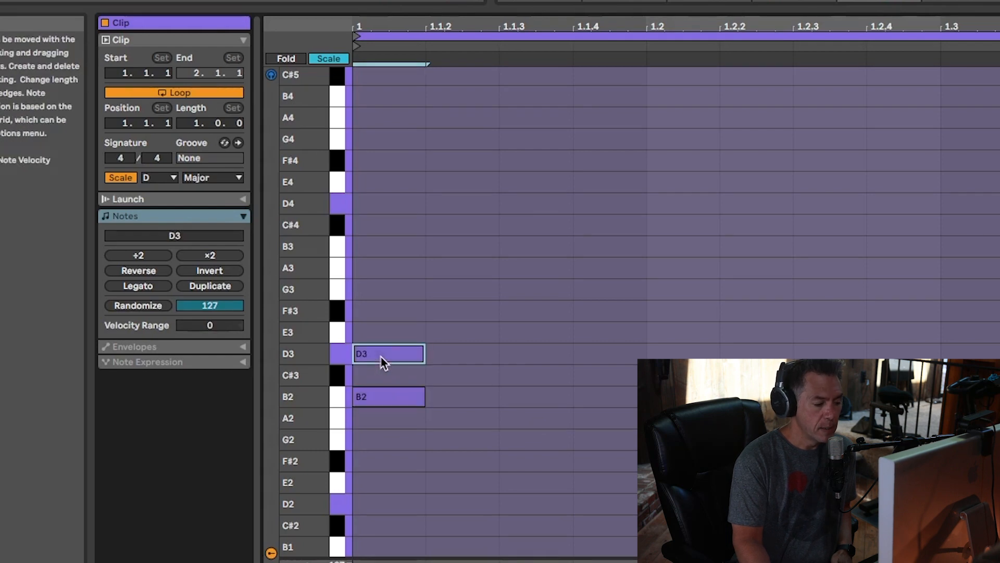
{"action": "double_click", "coordinate": [380, 312]}
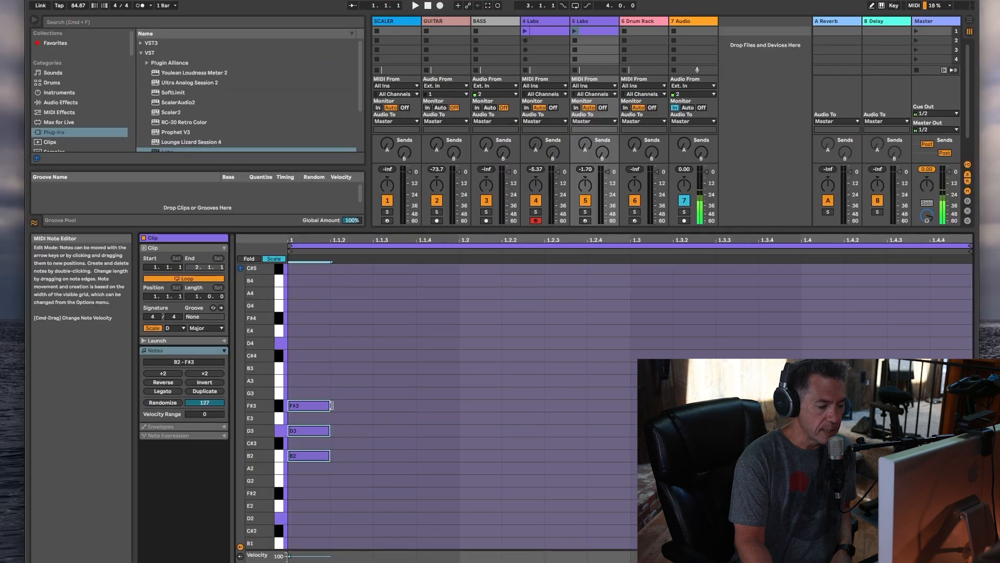
{"action": "left_click_drag", "start_coordinate": [424, 354], "coordinate": [617, 316]}
{"action": "key", "text": "space"}
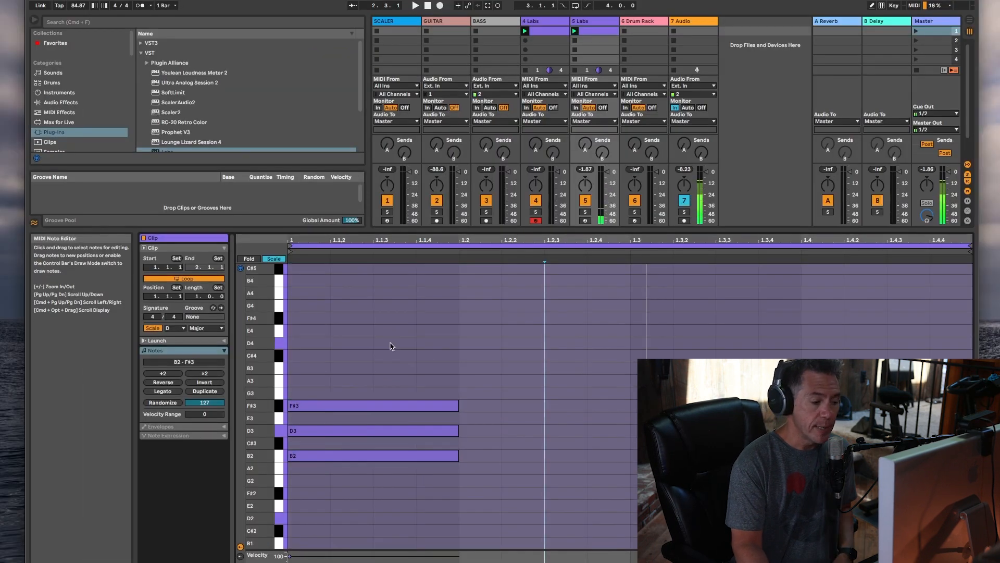
- Duplicate the chord to beat 1.2, transpose the copy up to D3, F#3 and A3, and play the result
{"action": "left_click_drag", "start_coordinate": [392, 347], "coordinate": [424, 509]}
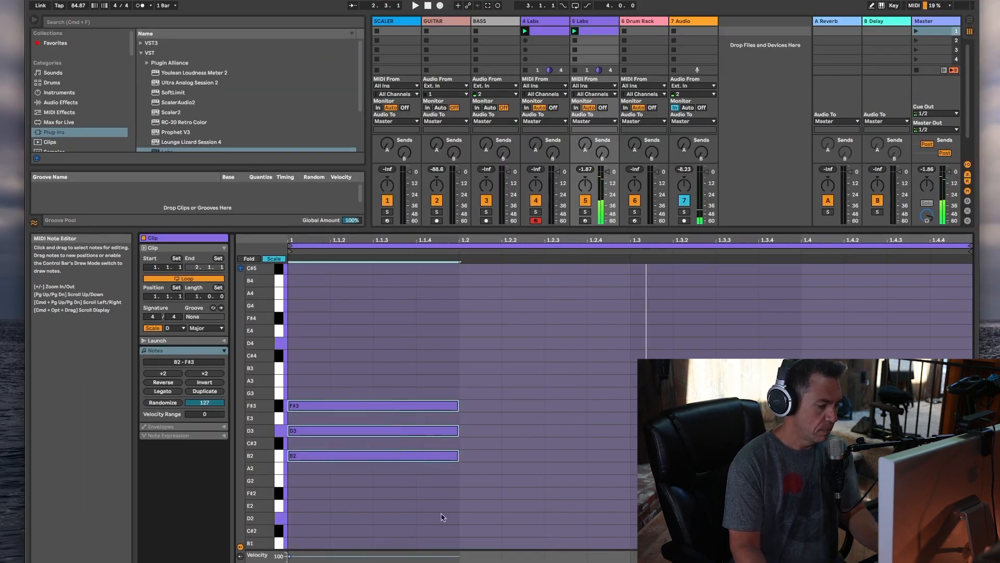
{"action": "key", "text": "super+d"}
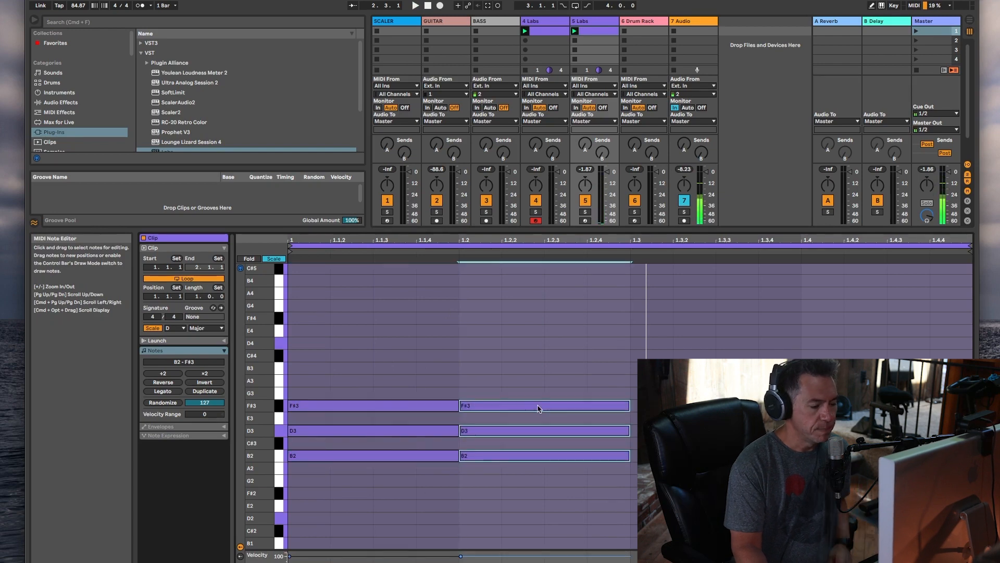
{"action": "left_click_drag", "start_coordinate": [541, 405], "coordinate": [536, 382]}
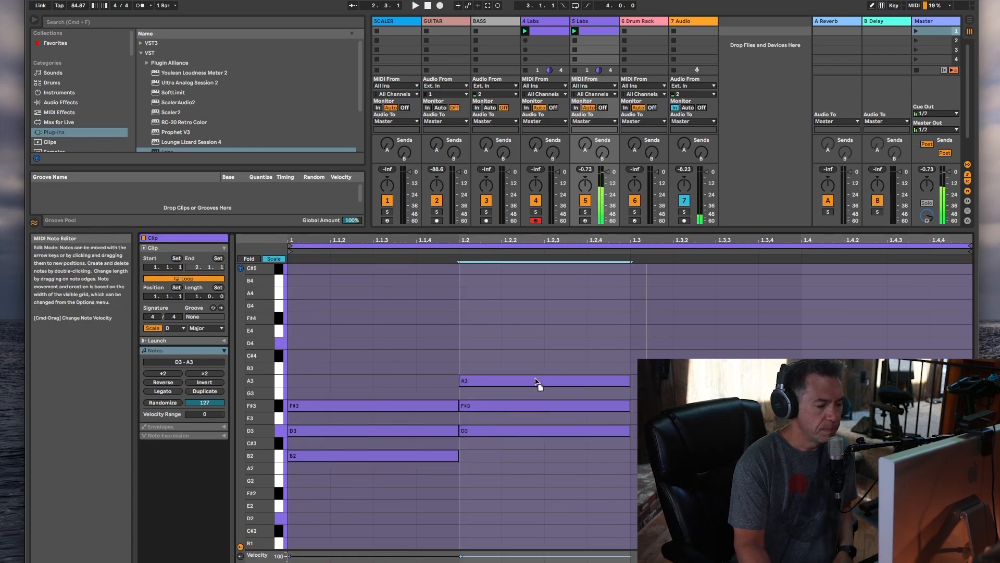
{"action": "key", "text": "space"}
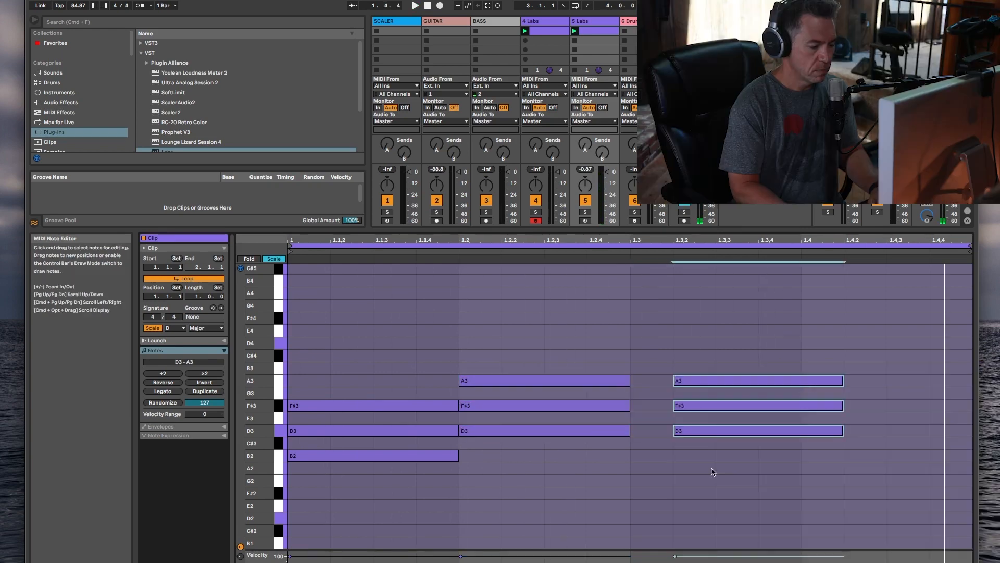
- Align the third chord copy with beat 1.3 and transpose it down to G2, B2 and D3
{"action": "key", "text": "Down"}
{"action": "key", "text": "Down"}
{"action": "key", "text": "Left"}
{"action": "key", "text": "Left"}
{"action": "key", "text": "Right"}
{"action": "key", "text": "Down"}
{"action": "key", "text": "Down"}
{"action": "key", "text": "space"}
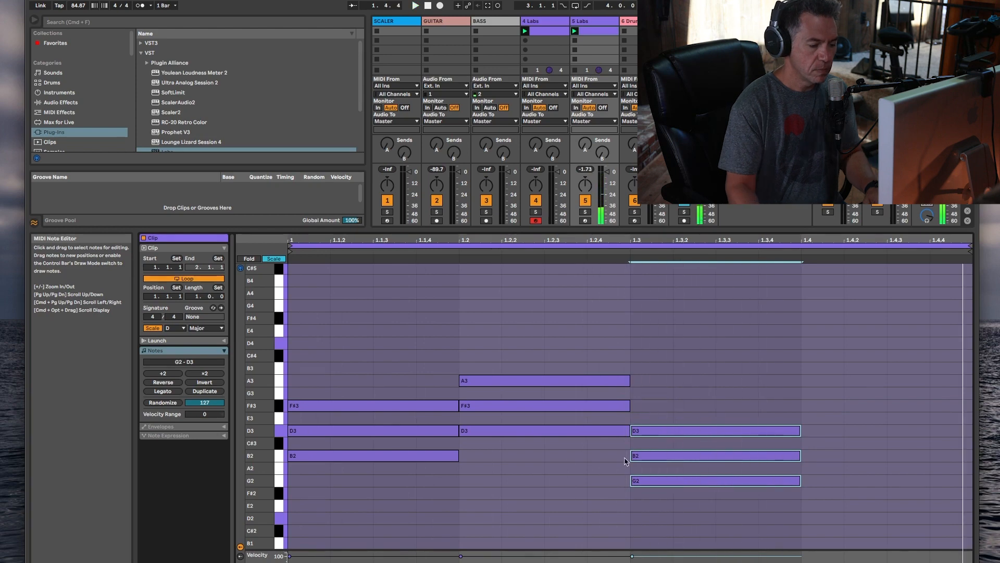
- Lengthen the G2, B2 and D3 chord to the end of the bar and play back the progression
{"action": "left_click_drag", "start_coordinate": [770, 372], "coordinate": [801, 511]}
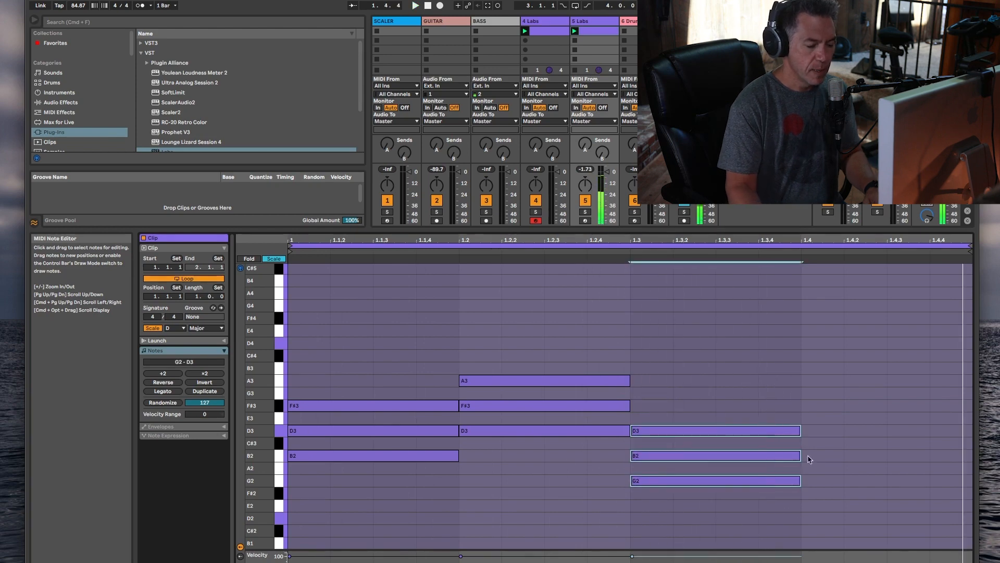
{"action": "left_click_drag", "start_coordinate": [800, 428], "coordinate": [972, 433]}
{"action": "key", "text": "space"}
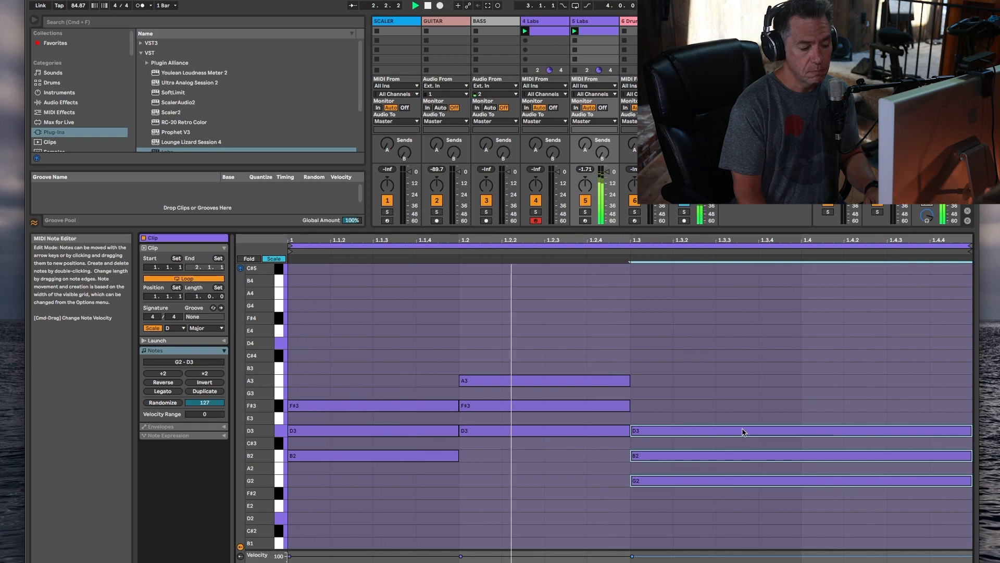
{"action": "key", "text": "space"}
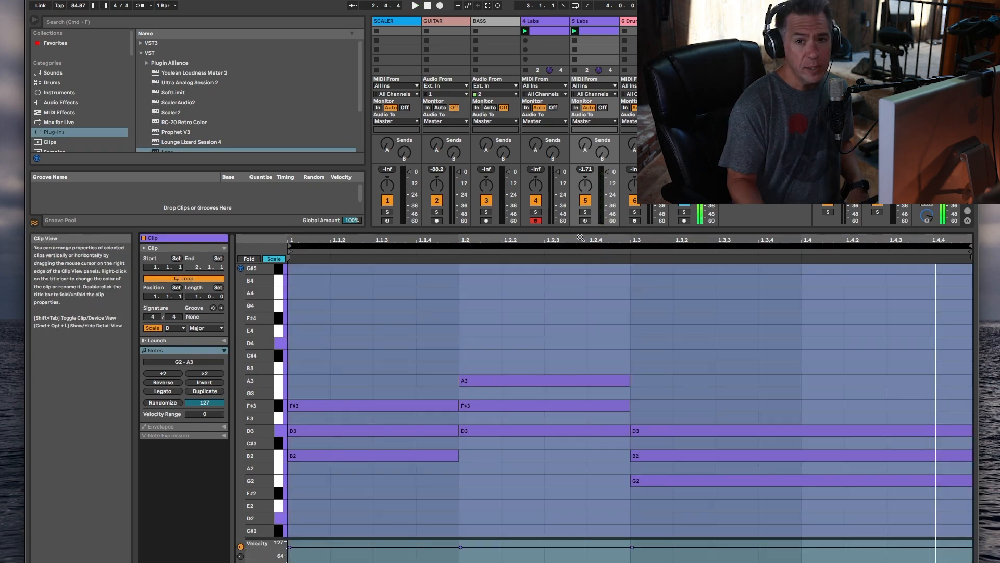
{"action": "left_click", "coordinate": [400, 342]}
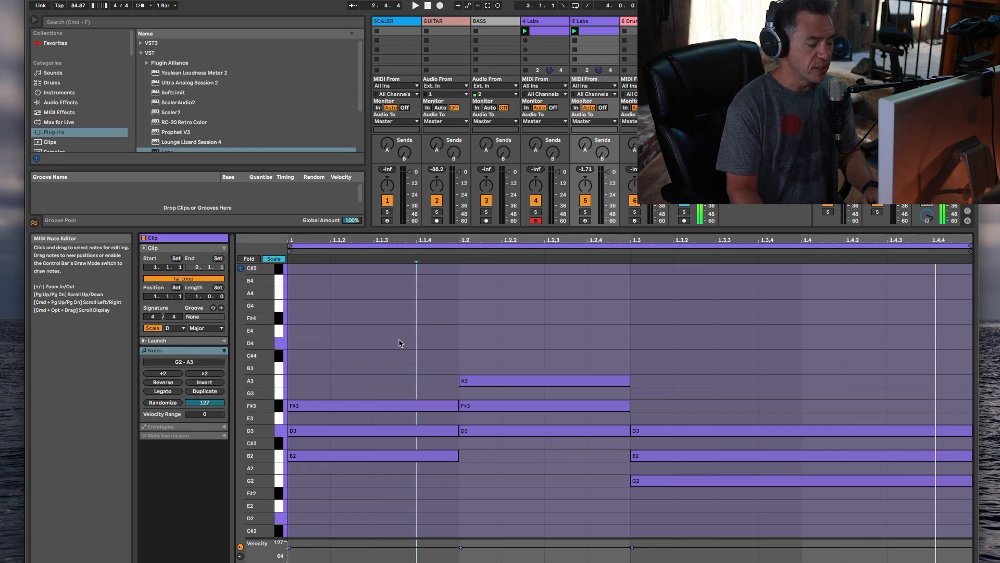
{"action": "key", "text": "space"}
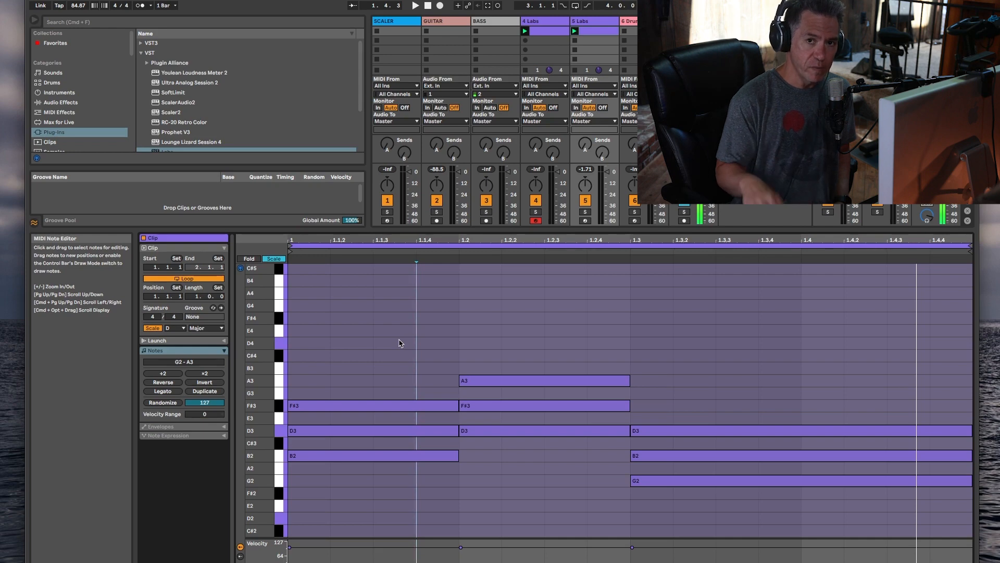
- Randomize the velocities of all notes in the clip and play back the progression
{"action": "left_click", "coordinate": [324, 332]}
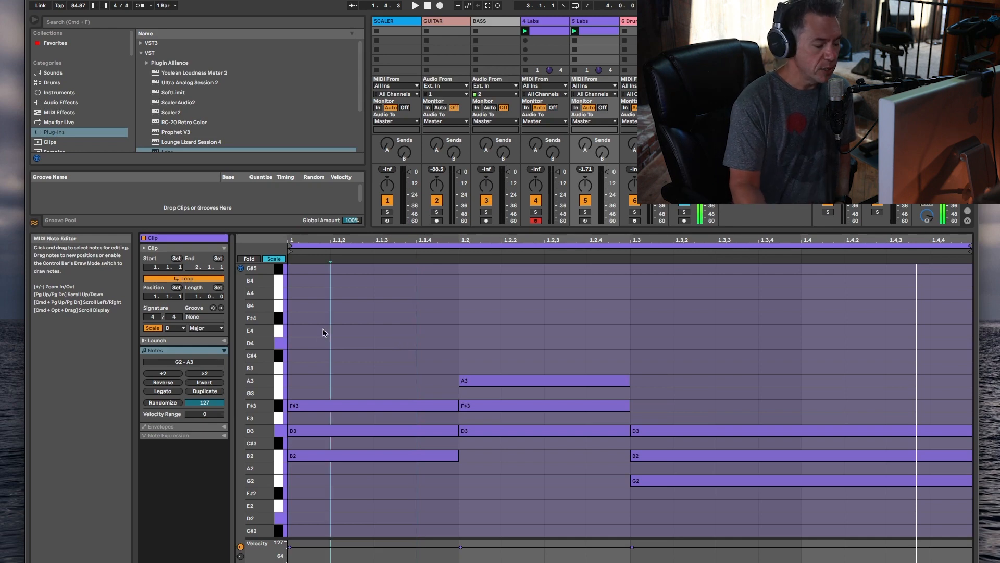
{"action": "left_click_drag", "start_coordinate": [324, 333], "coordinate": [761, 532]}
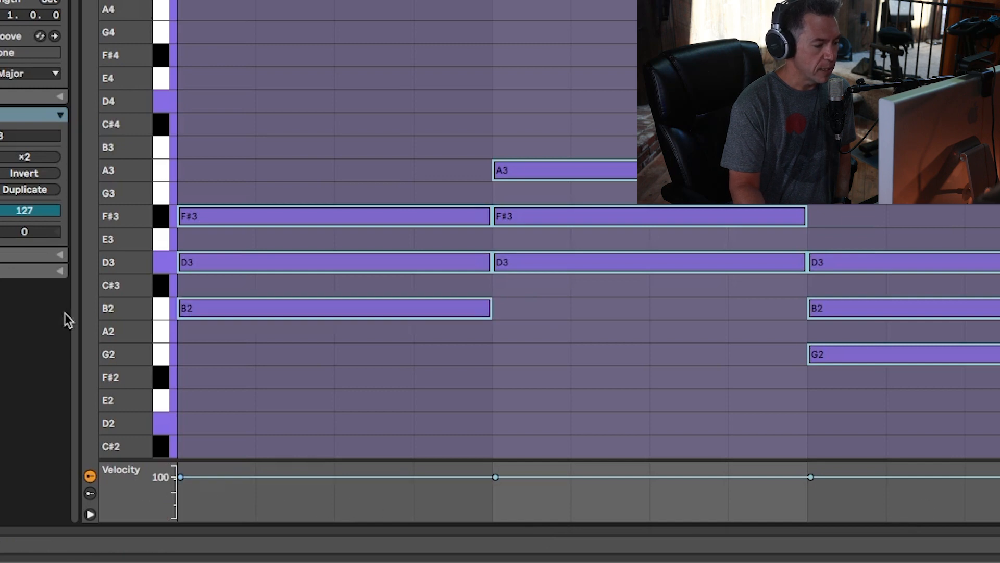
{"action": "left_click", "coordinate": [1, 210]}
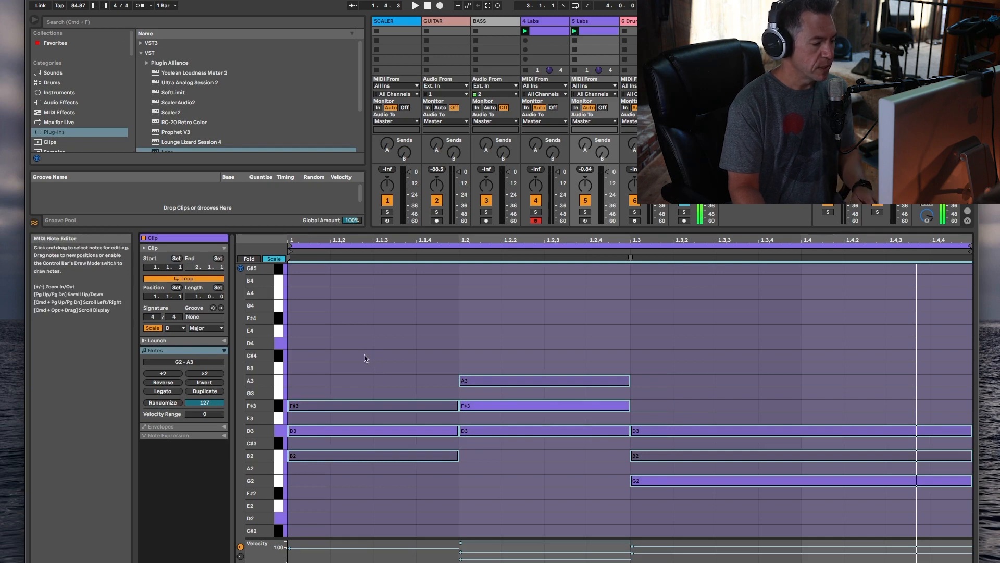
{"action": "key", "text": "space"}
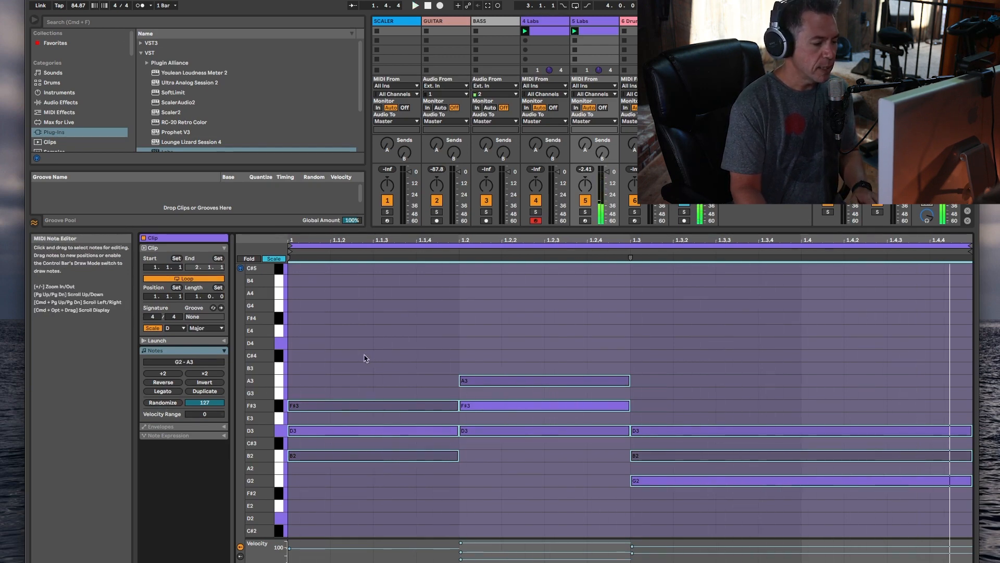
- Lower the velocities of the first chord's D3 and the second chord's F#3
{"action": "left_click", "coordinate": [326, 432]}
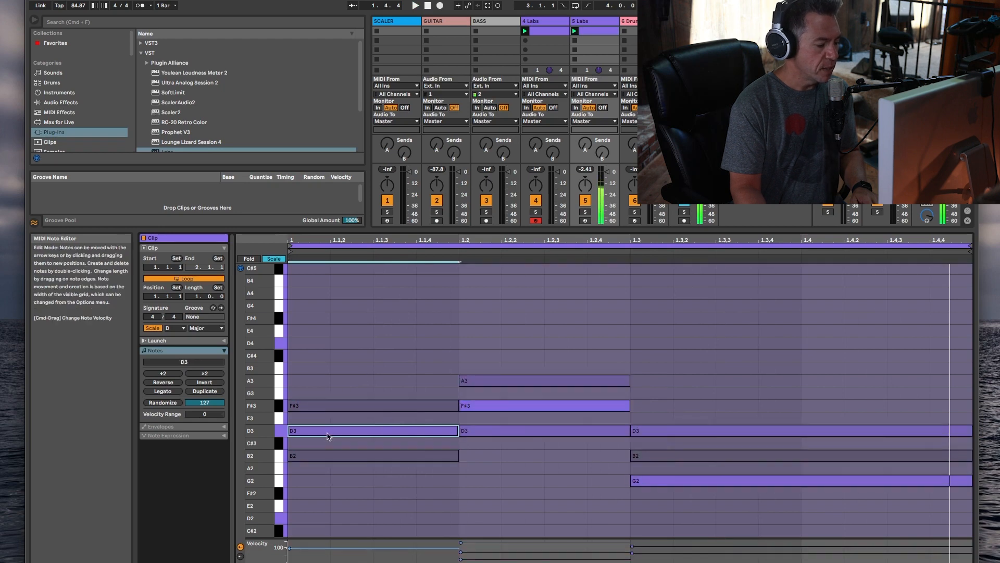
{"action": "left_click_drag", "start_coordinate": [290, 549], "coordinate": [290, 554]}
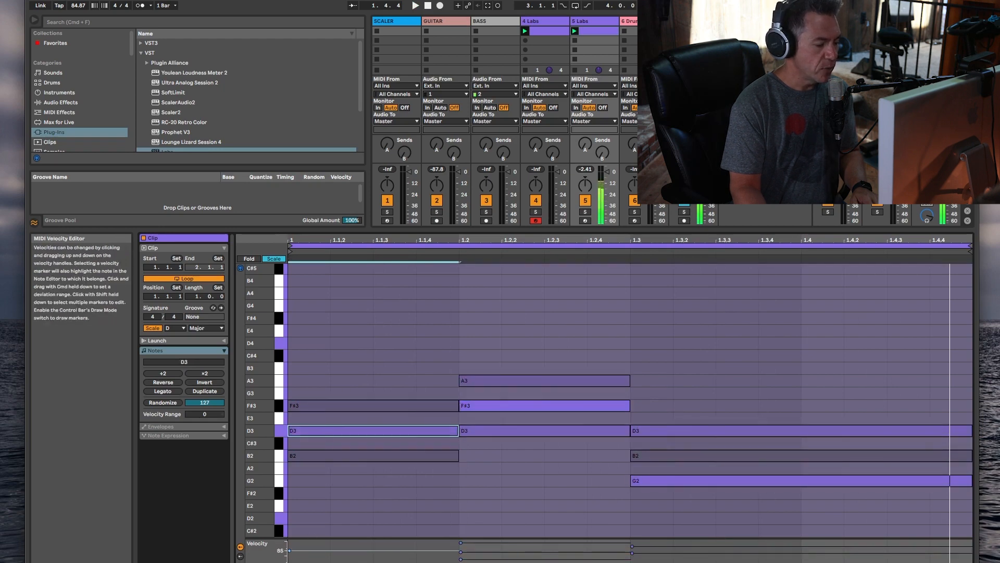
{"action": "left_click", "coordinate": [522, 406]}
{"action": "left_click_drag", "start_coordinate": [460, 543], "coordinate": [460, 554]}
- Start the first chord's D3 and B2 and the second chord's F#3 and A3 slightly late, and play the clip
{"action": "left_click", "coordinate": [289, 431]}
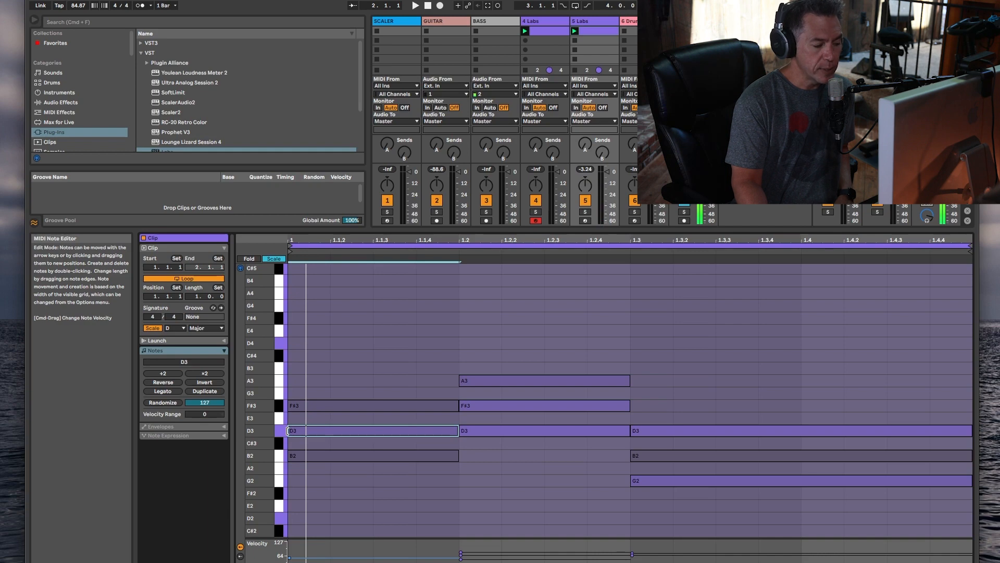
{"action": "left_click_drag", "start_coordinate": [290, 431], "coordinate": [293, 455]}
{"action": "key", "text": "space"}
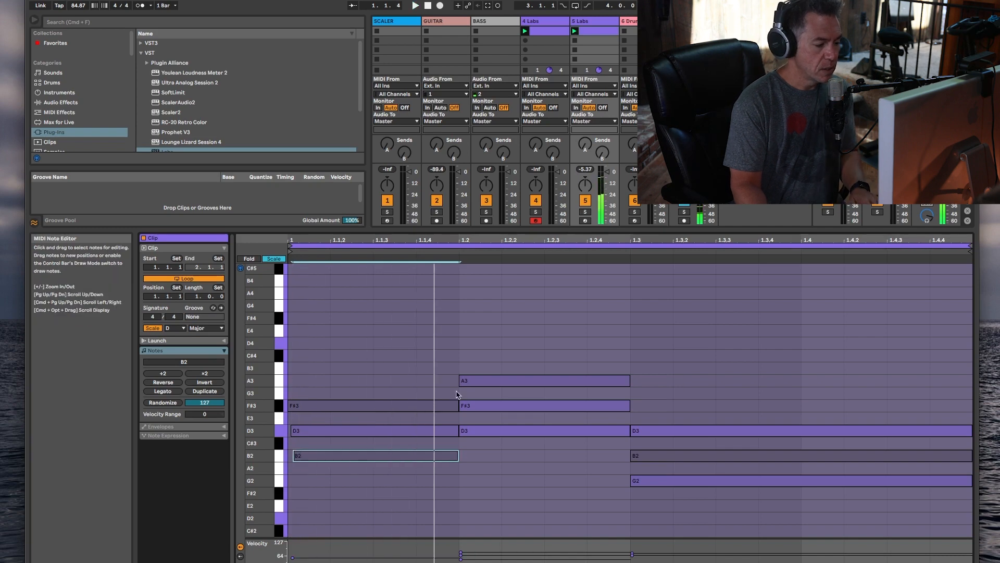
{"action": "mouse_move", "coordinate": [460, 403]}
{"action": "left_mouse_down"}
{"action": "mouse_move", "coordinate": [465, 381]}
{"action": "mouse_move", "coordinate": [467, 405]}
{"action": "left_mouse_up"}
{"action": "key", "text": "space"}
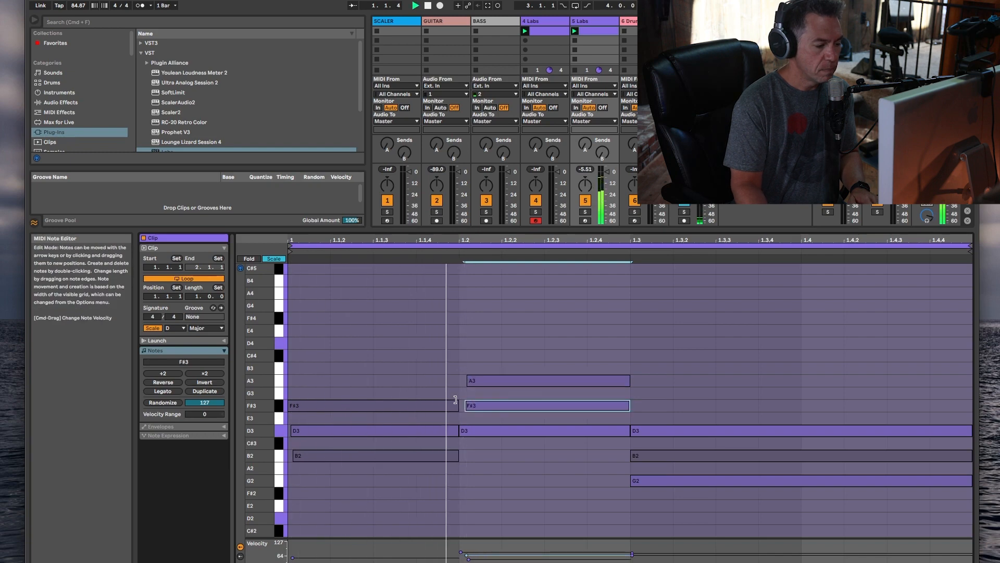
- Extend the second chord's A3 and F#3 slightly past beat 1.3, start the third chord's D3 slightly early, and play the clip
{"action": "left_click_drag", "start_coordinate": [629, 379], "coordinate": [639, 379]}
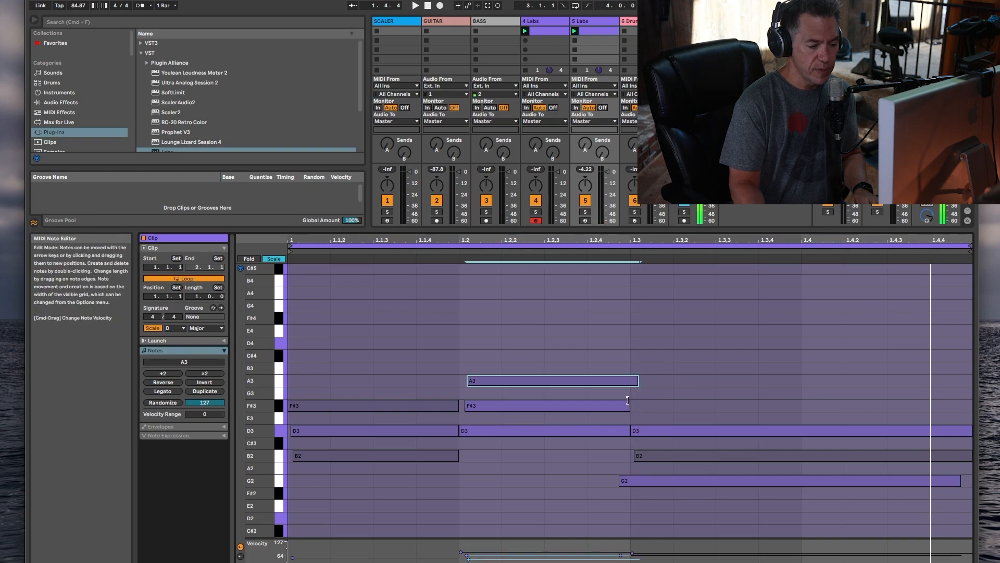
{"action": "left_click_drag", "start_coordinate": [629, 401], "coordinate": [625, 428]}
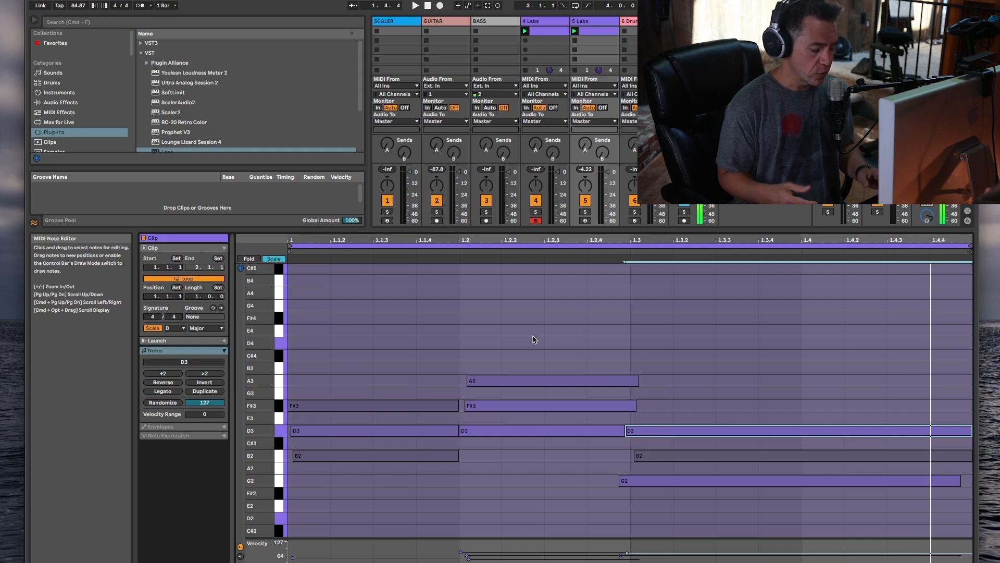
{"action": "key", "text": "space"}
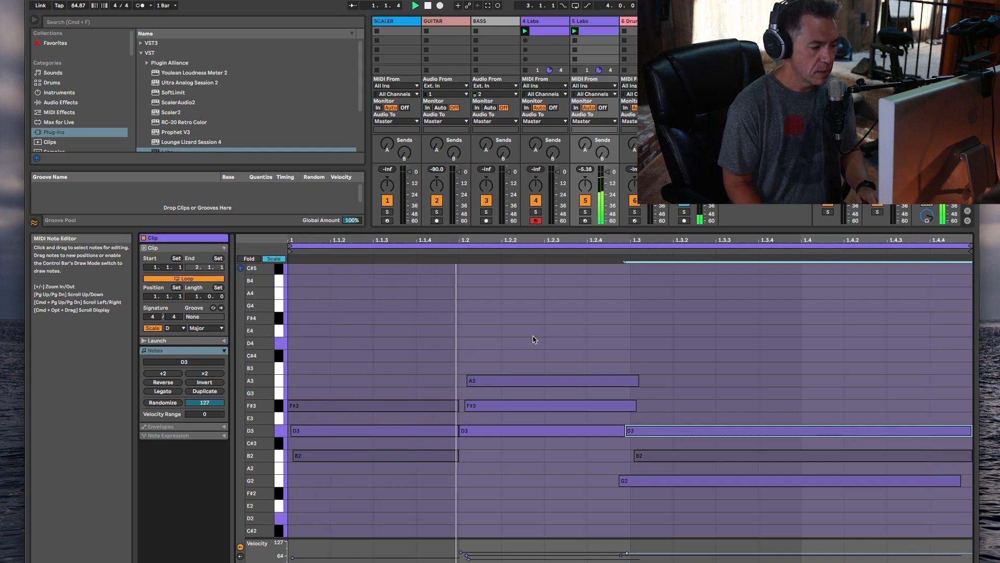
{"action": "key", "text": "space"}
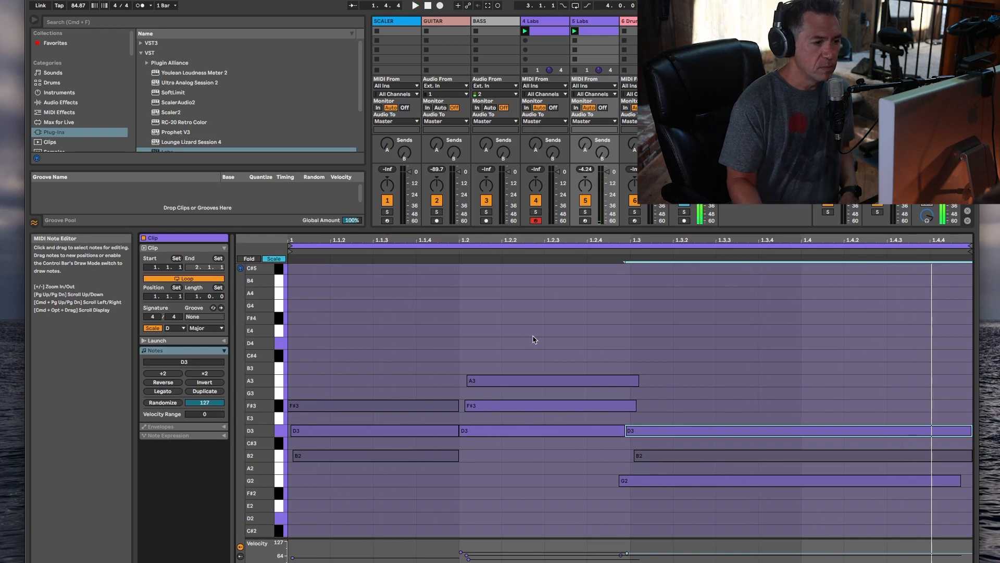
{"action": "left_click", "coordinate": [559, 367]}
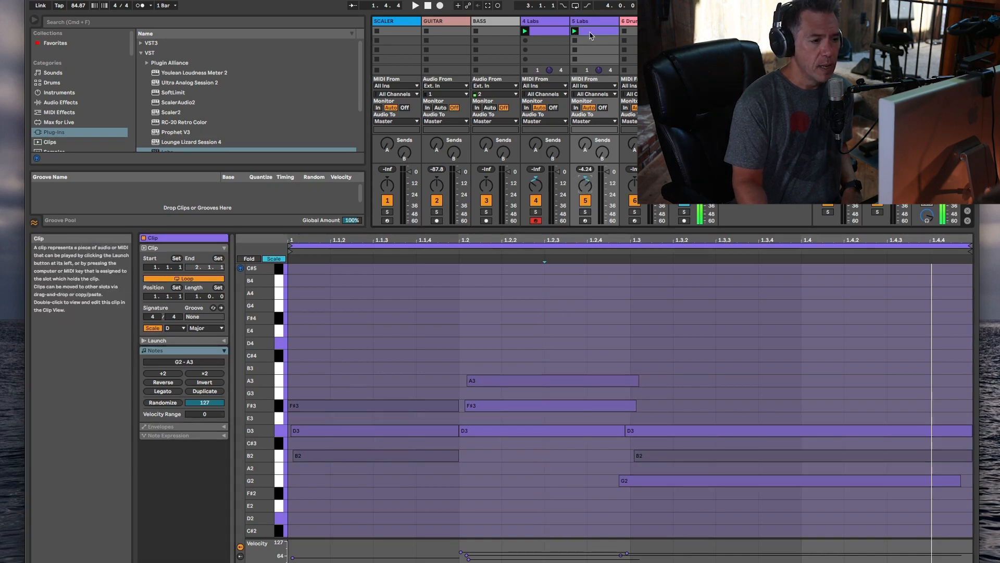
- Add melody notes to the Labs_MEL clip: E4 at beat 1, C#4 at 1.1.3, E4 at 1.2.4 and E3 at 1.3
{"action": "left_click", "coordinate": [536, 186]}
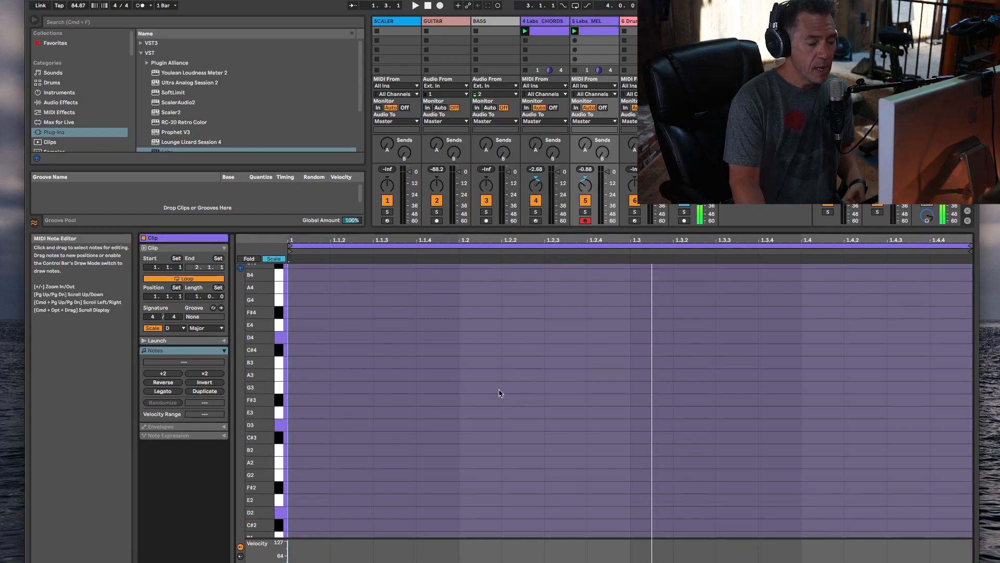
{"action": "double_click", "coordinate": [298, 329]}
{"action": "double_click", "coordinate": [407, 351]}
{"action": "double_click", "coordinate": [592, 327]}
{"action": "double_click", "coordinate": [635, 440]}
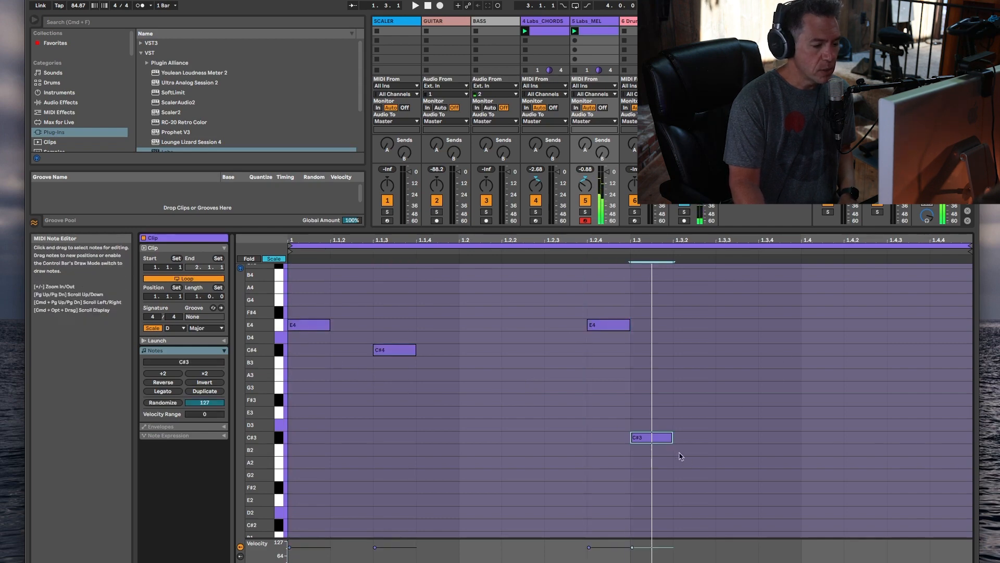
{"action": "left_click_drag", "start_coordinate": [667, 438], "coordinate": [668, 414]}
- Complete the melody with B3 at beat 1.4 and A4 at 1.4.2, and play it with the chords
{"action": "double_click", "coordinate": [806, 364]}
{"action": "left_click", "coordinate": [846, 309]}
{"action": "double_click", "coordinate": [847, 311]}
{"action": "left_click_drag", "start_coordinate": [869, 312], "coordinate": [867, 292]}
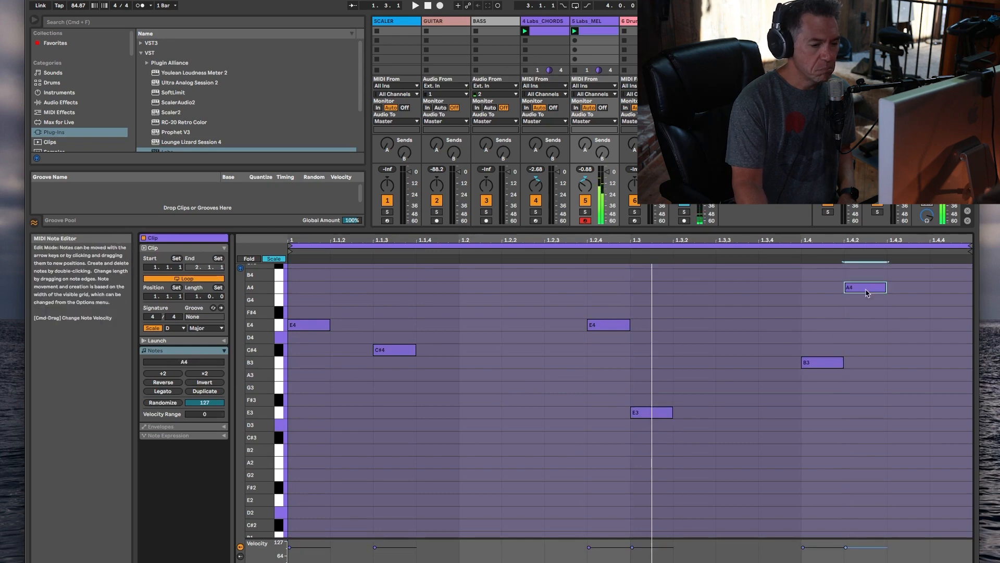
{"action": "key", "text": "space"}
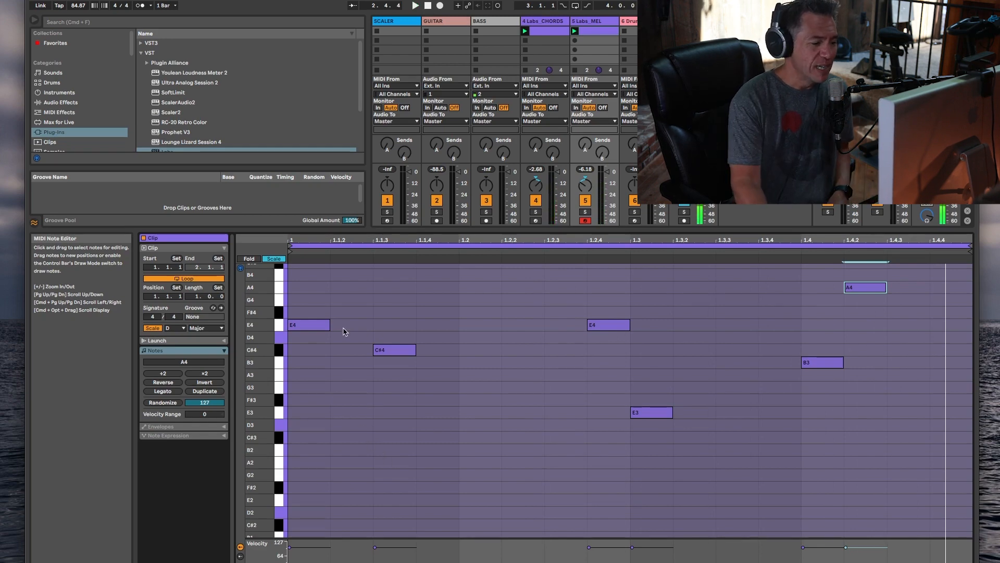
- Lengthen the first E4 and the C#4 that follows it slightly
{"action": "left_click_drag", "start_coordinate": [331, 326], "coordinate": [360, 326]}
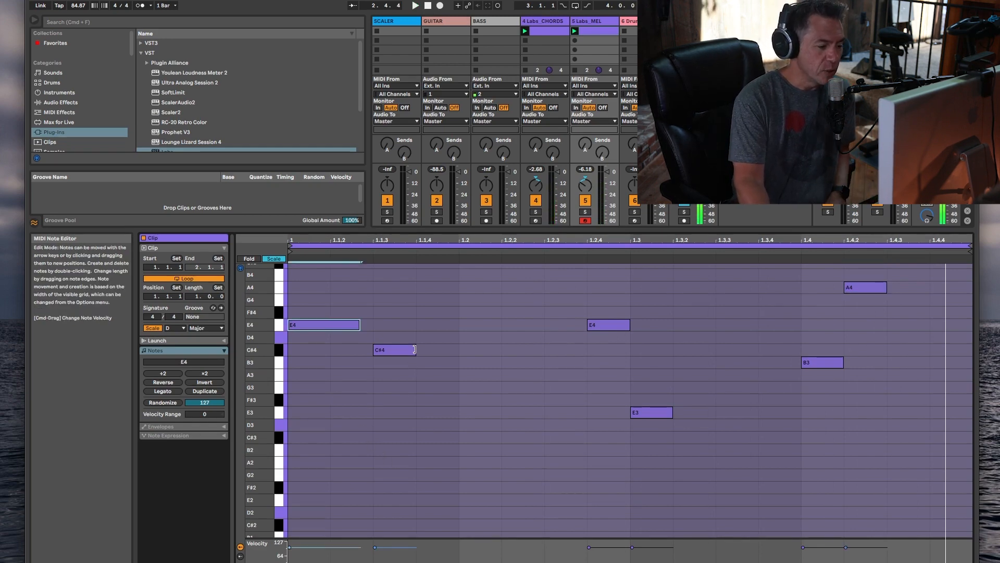
{"action": "left_click_drag", "start_coordinate": [414, 350], "coordinate": [435, 350]}
{"action": "left_click", "coordinate": [375, 401]}
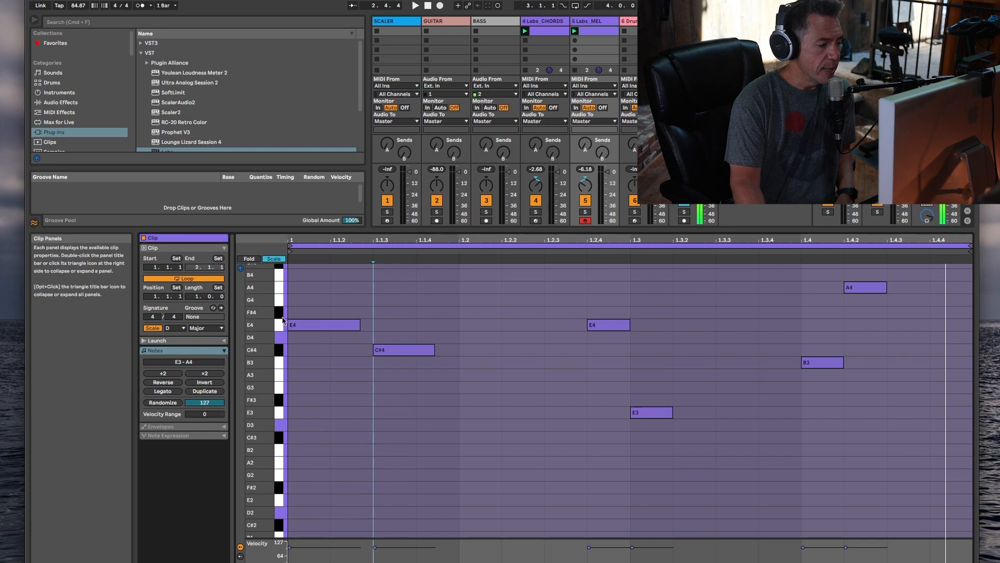
- Apply Legato to all melody notes and play the clip
{"action": "left_click_drag", "start_coordinate": [311, 277], "coordinate": [900, 521]}
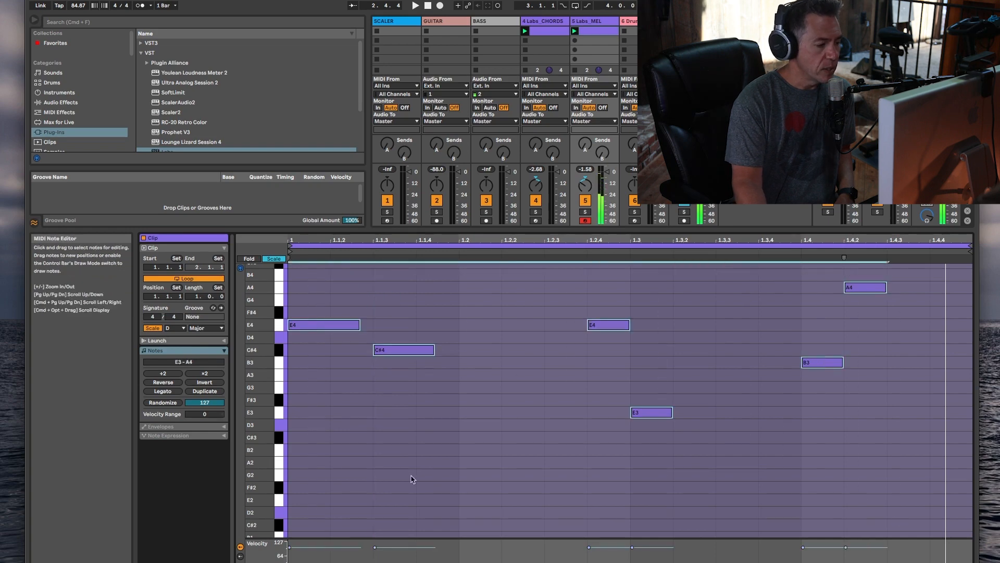
{"action": "left_click", "coordinate": [162, 391]}
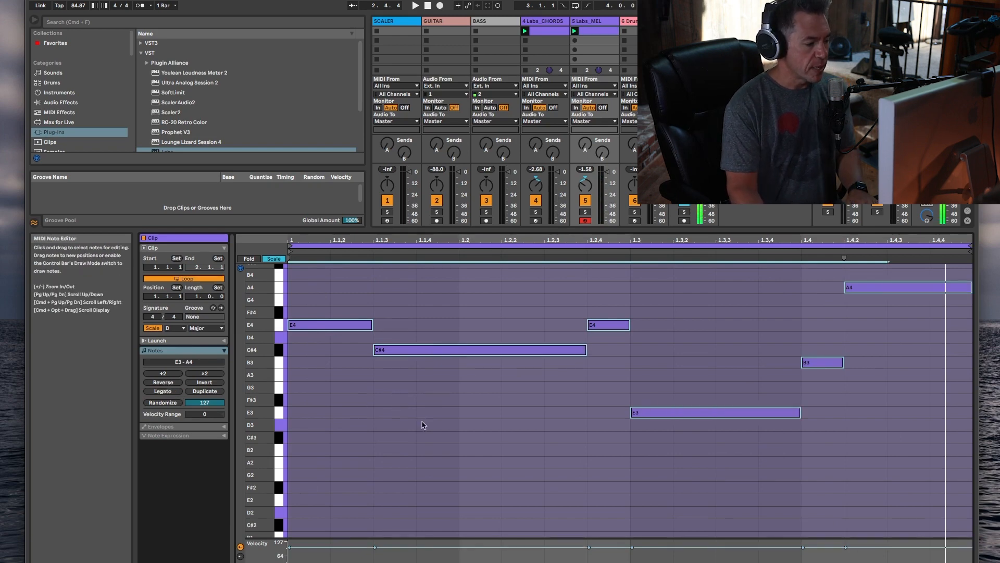
{"action": "key", "text": "space"}
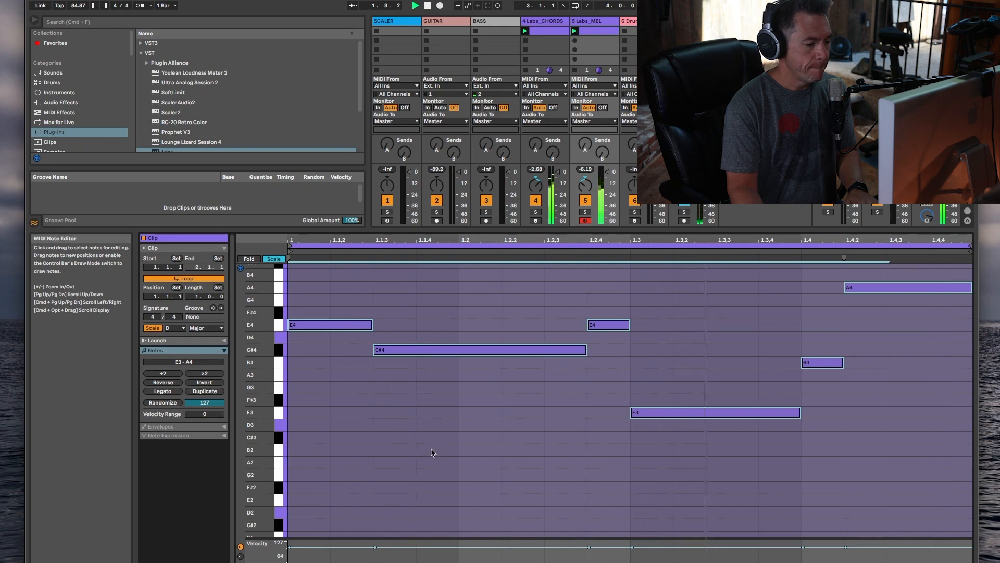
{"action": "key", "text": "space"}
- Raise the E3 at beat 1.3 to D4 and play the melody
{"action": "left_click", "coordinate": [693, 412]}
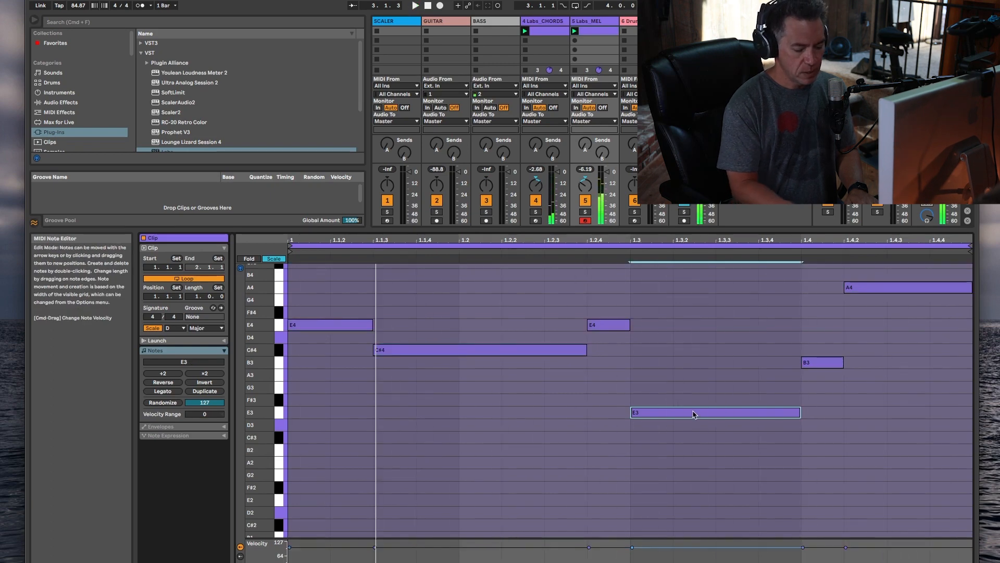
{"action": "key", "text": "Up"}
{"action": "key", "text": "Up"}
{"action": "key", "text": "Up"}
{"action": "key", "text": "Up"}
{"action": "key", "text": "Up"}
{"action": "key", "text": "Up"}
{"action": "key", "text": "space"}
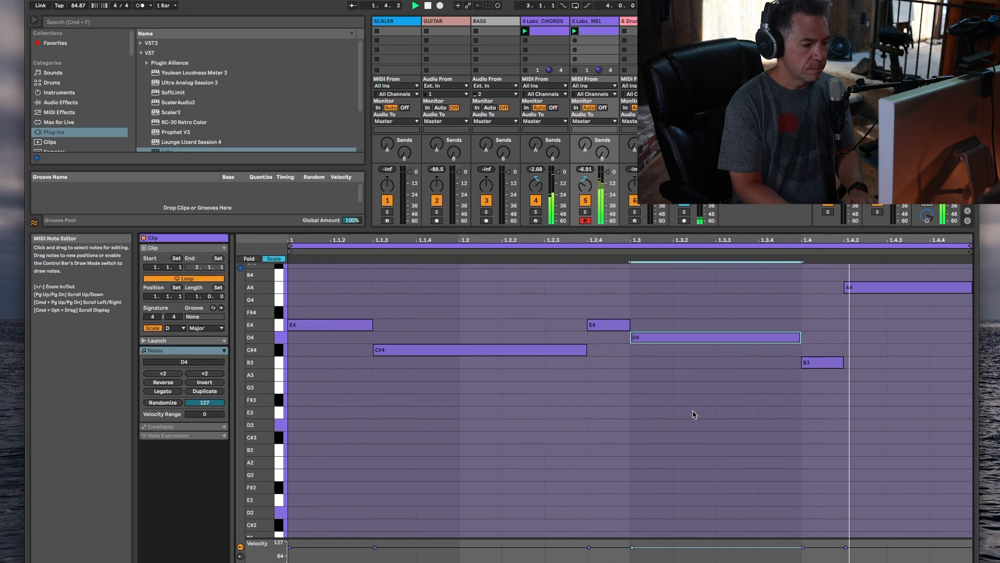
{"action": "key", "text": "space"}
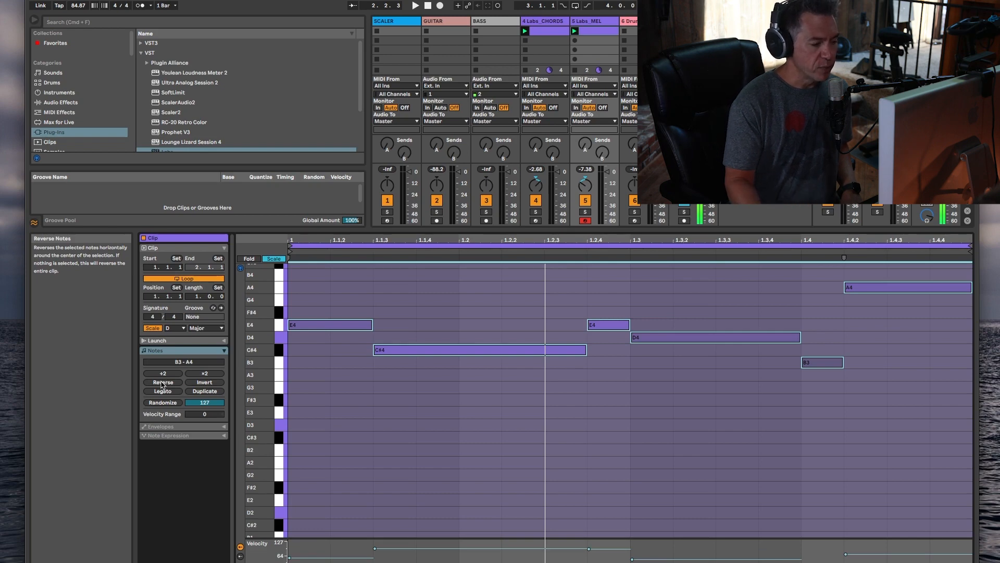
- Reverse all melody notes, play the result, and reverse them back to the original order
{"action": "left_click", "coordinate": [162, 383]}
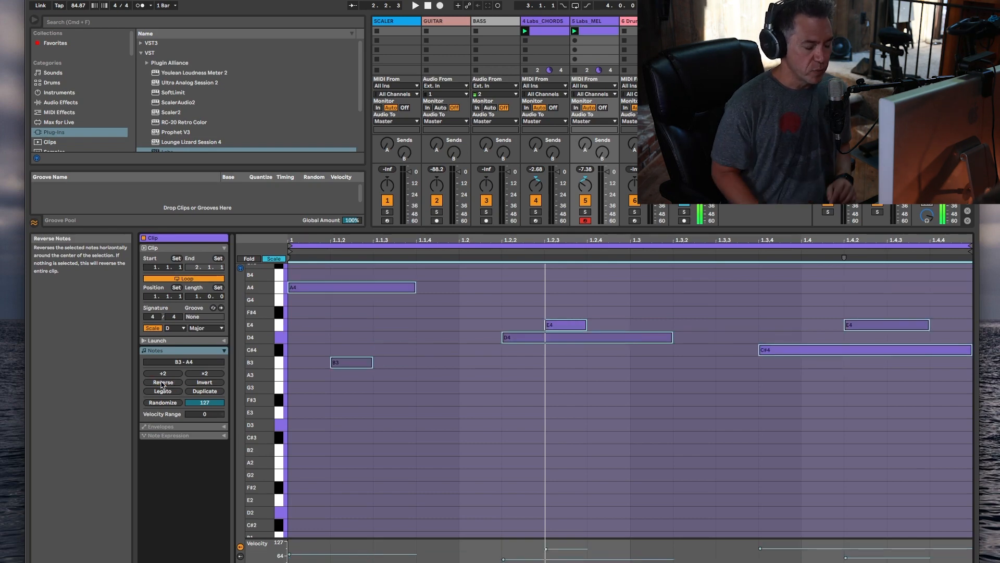
{"action": "key", "text": "space"}
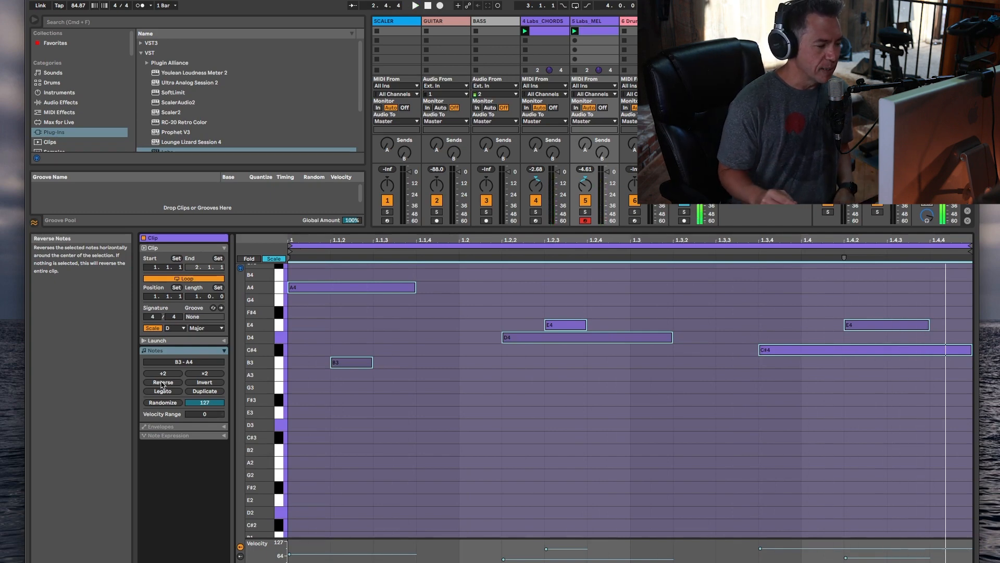
{"action": "left_click", "coordinate": [162, 384]}
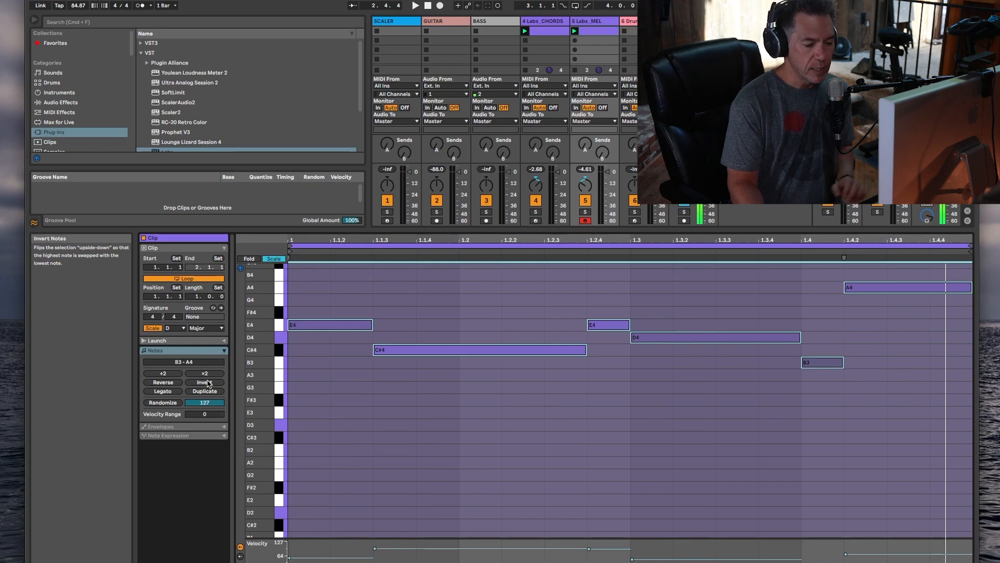
- Invert all melody notes and play back the flipped melody
{"action": "left_click", "coordinate": [207, 383]}
{"action": "key", "text": "space"}
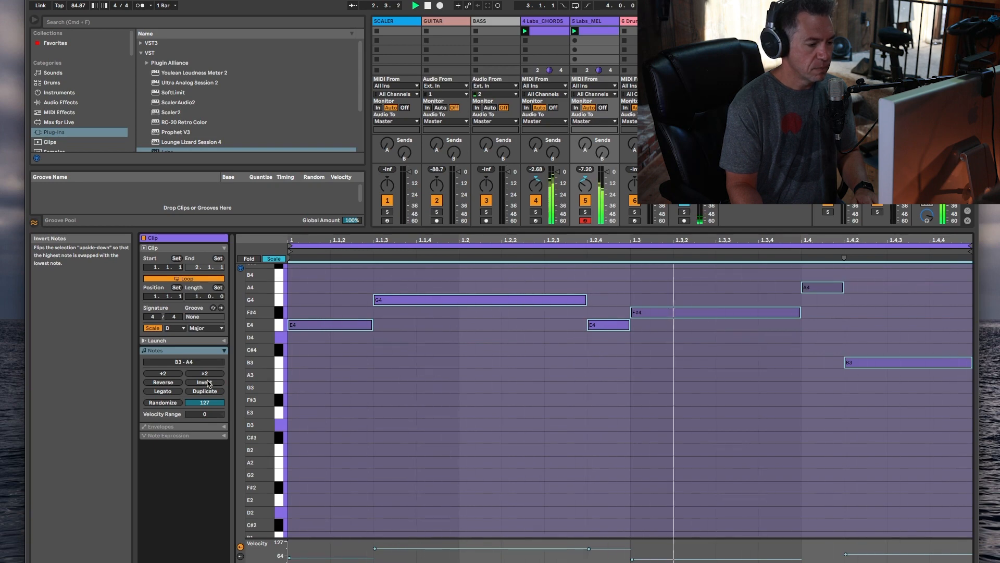
{"action": "key", "text": "space"}
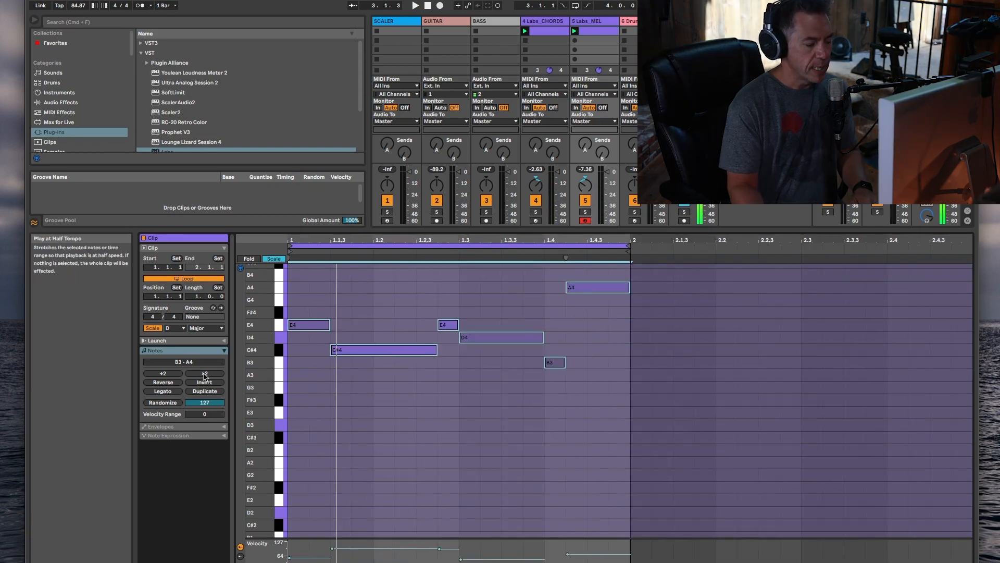
- Stretch the melody to half tempo, play it, and extend the clip's loop to two bars
{"action": "left_click", "coordinate": [205, 374]}
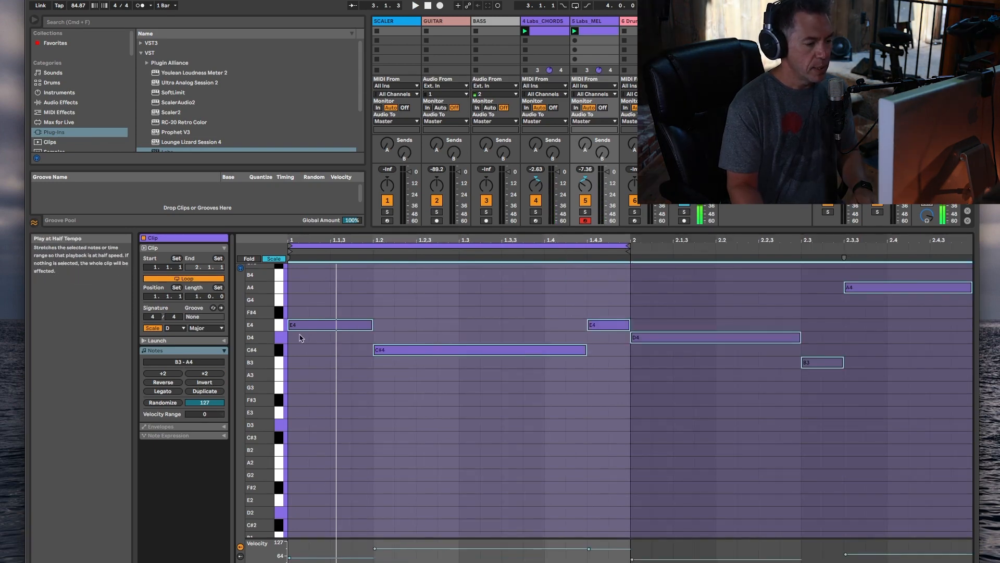
{"action": "key", "text": "space"}
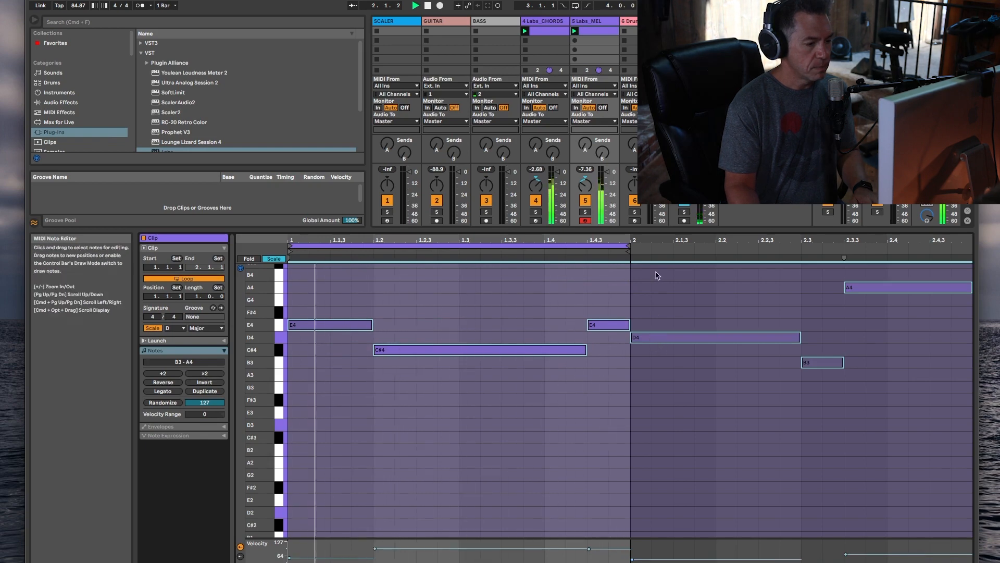
{"action": "left_click_drag", "start_coordinate": [630, 247], "coordinate": [971, 248]}
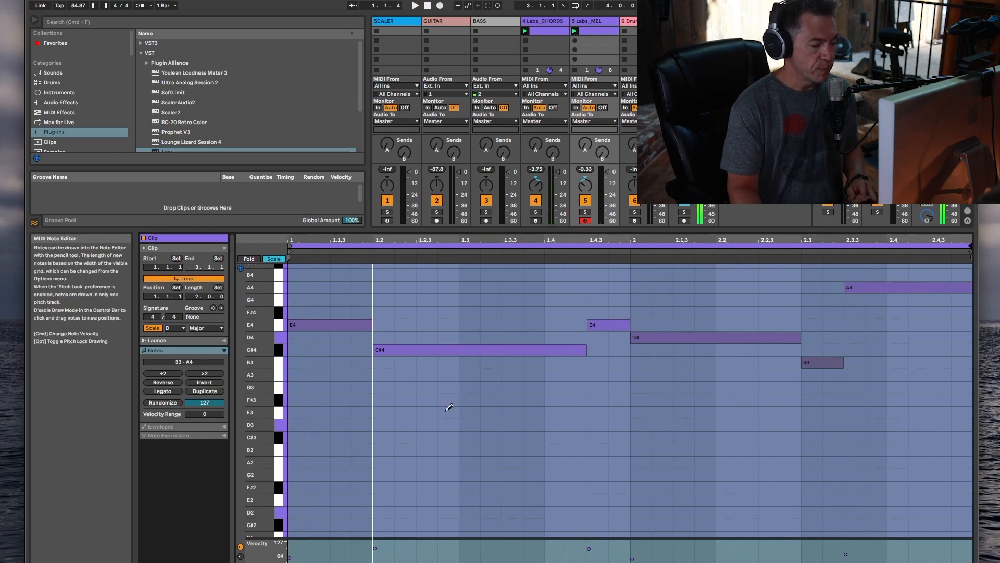
- Draw a freehand run of short notes between B2 and F#4 from beat 1.2.2 to 2.4.3 and play the clip
{"action": "key", "text": "b"}
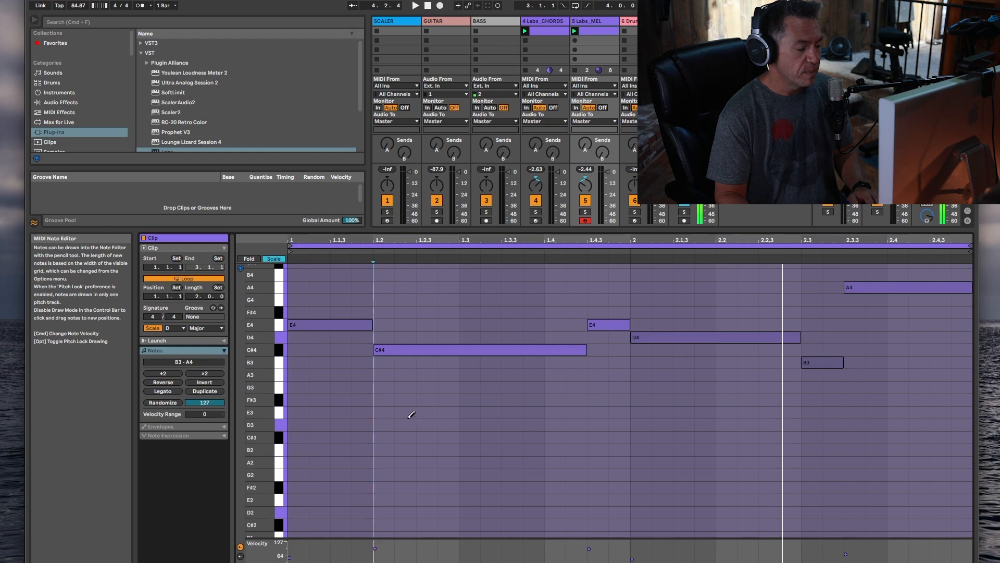
{"action": "mouse_move", "coordinate": [411, 416]}
{"action": "left_mouse_down"}
{"action": "mouse_move", "coordinate": [527, 417]}
{"action": "mouse_move", "coordinate": [631, 437]}
{"action": "mouse_move", "coordinate": [715, 385]}
{"action": "mouse_move", "coordinate": [875, 427]}
{"action": "mouse_move", "coordinate": [917, 316]}
{"action": "left_mouse_up"}
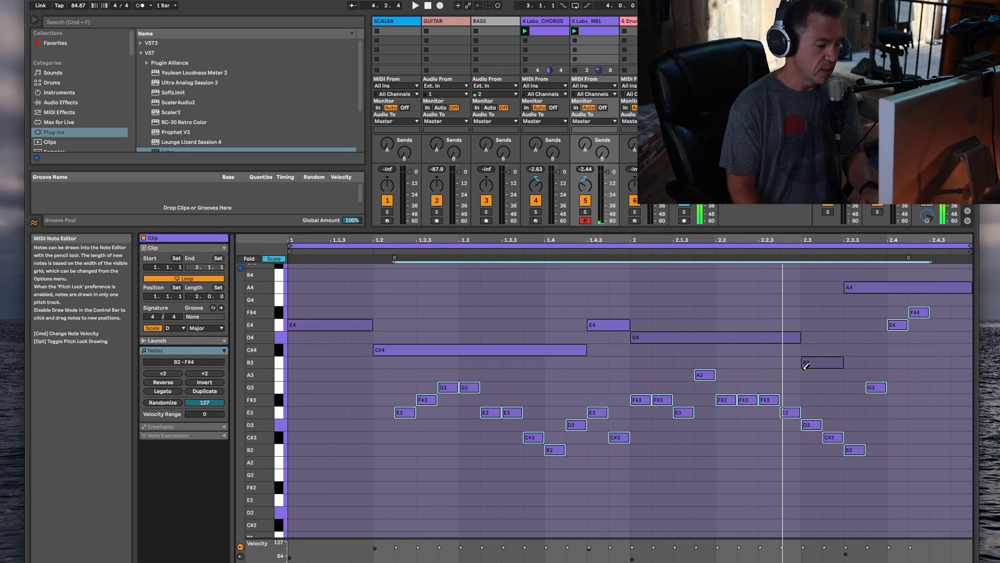
{"action": "key", "text": "space"}
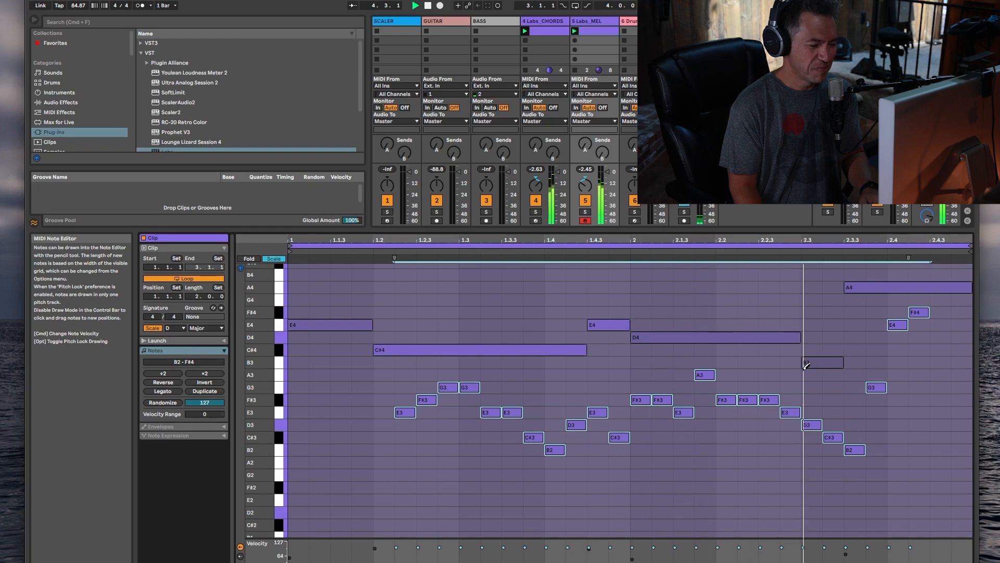
{"action": "key", "text": "space"}
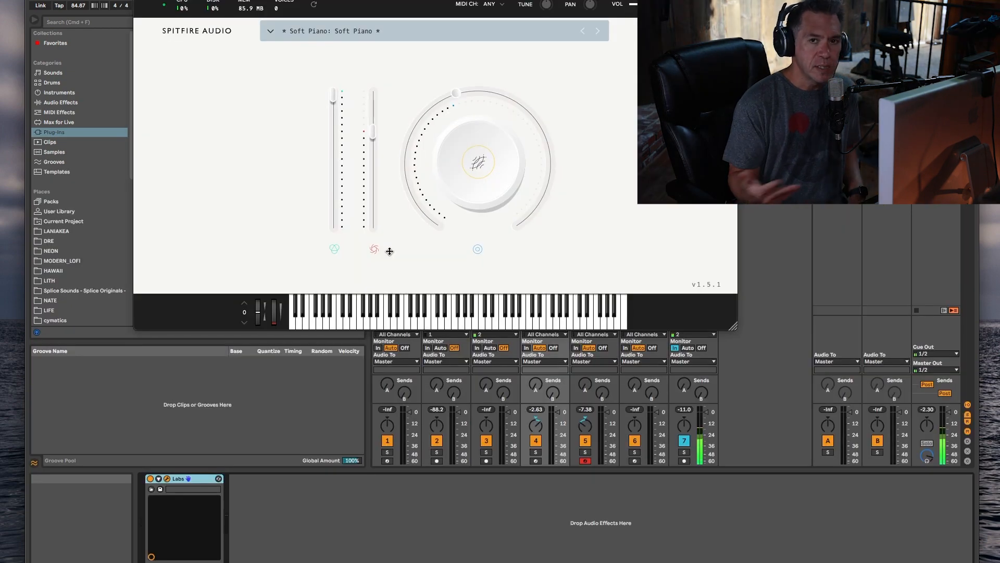
- Switch the chords' Labs preset to Electric Piano: Chorus and play it with an enlarged Ultra Analog Session 2 on the melody track
{"action": "left_click", "coordinate": [268, 35]}
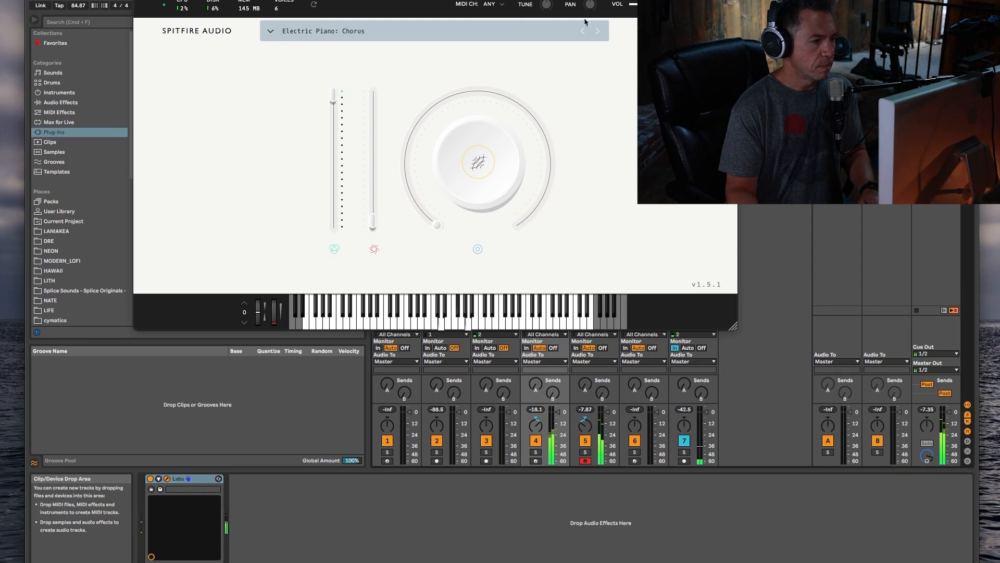
{"action": "left_click_drag", "start_coordinate": [599, 0], "coordinate": [386, 287]}
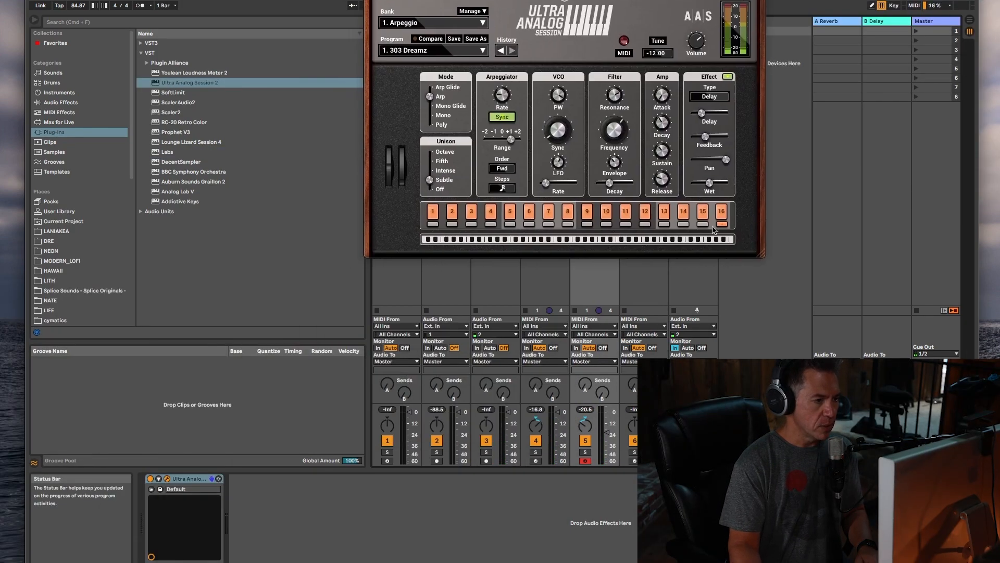
{"action": "left_click_drag", "start_coordinate": [765, 260], "coordinate": [829, 305]}
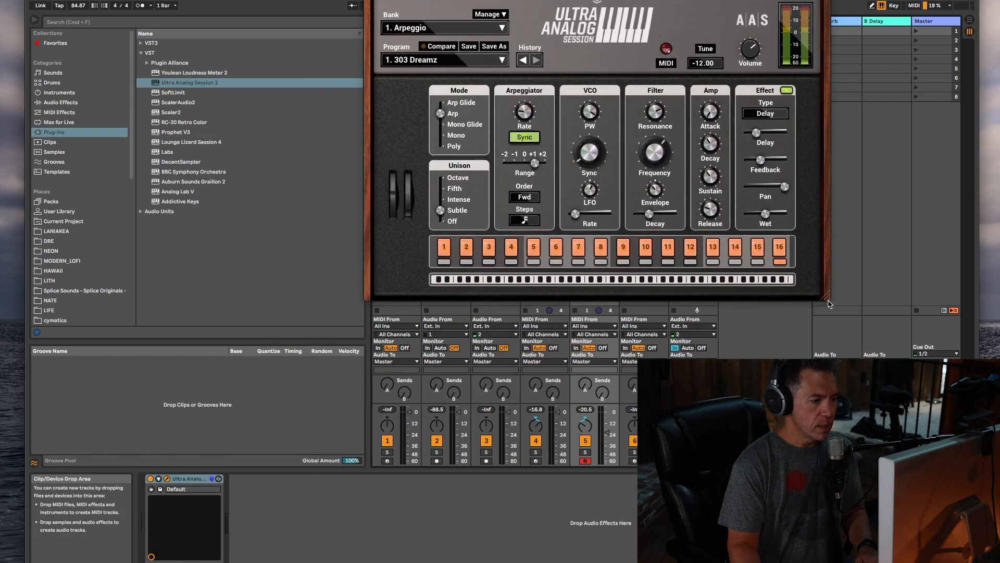
{"action": "key", "text": "space"}
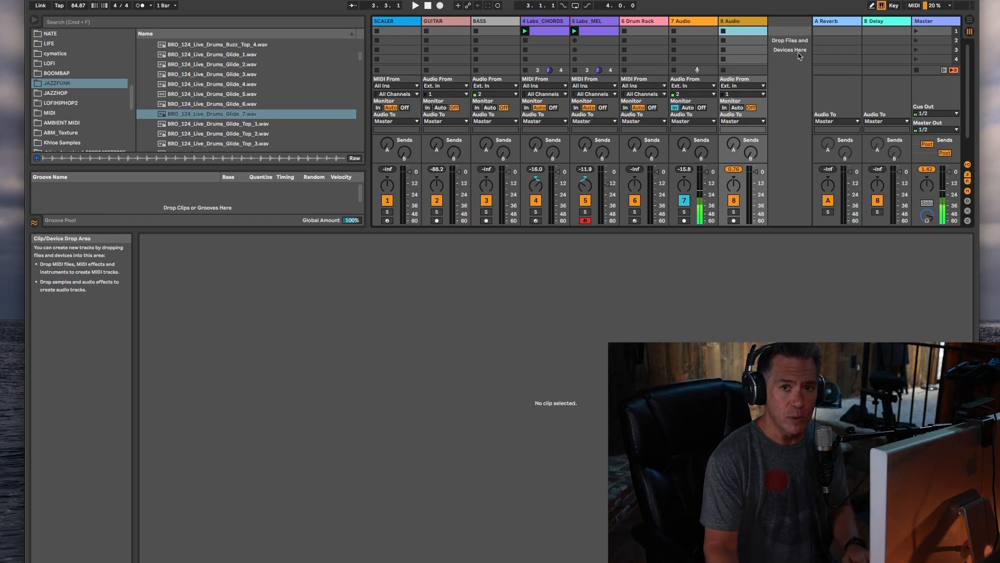
- Load BRO_124_Live_Drums_Glide_7.wav into the first slot of audio track 8 and launch scene 1
{"action": "left_click", "coordinate": [172, 116]}
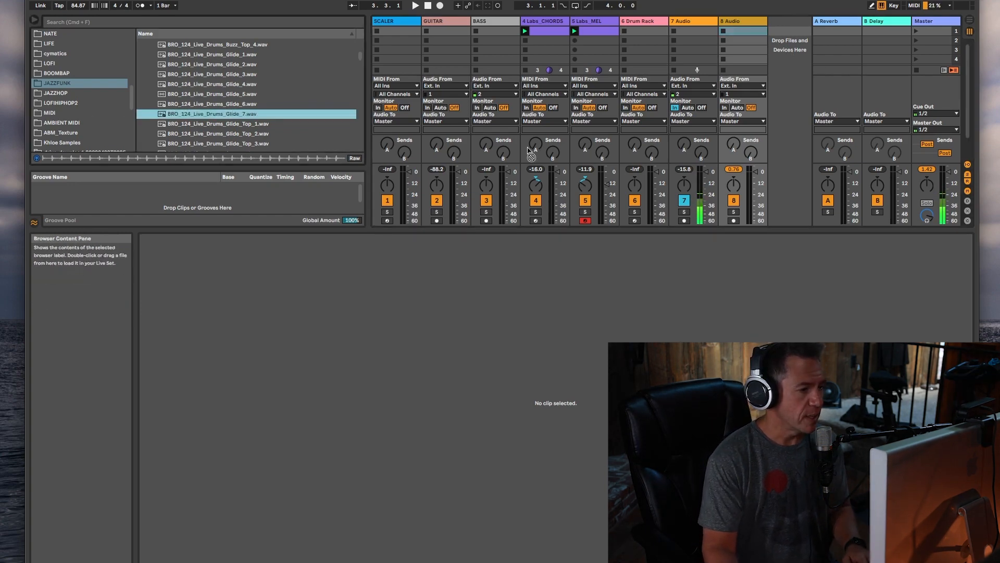
{"action": "left_click_drag", "start_coordinate": [744, 33], "coordinate": [744, 33]}
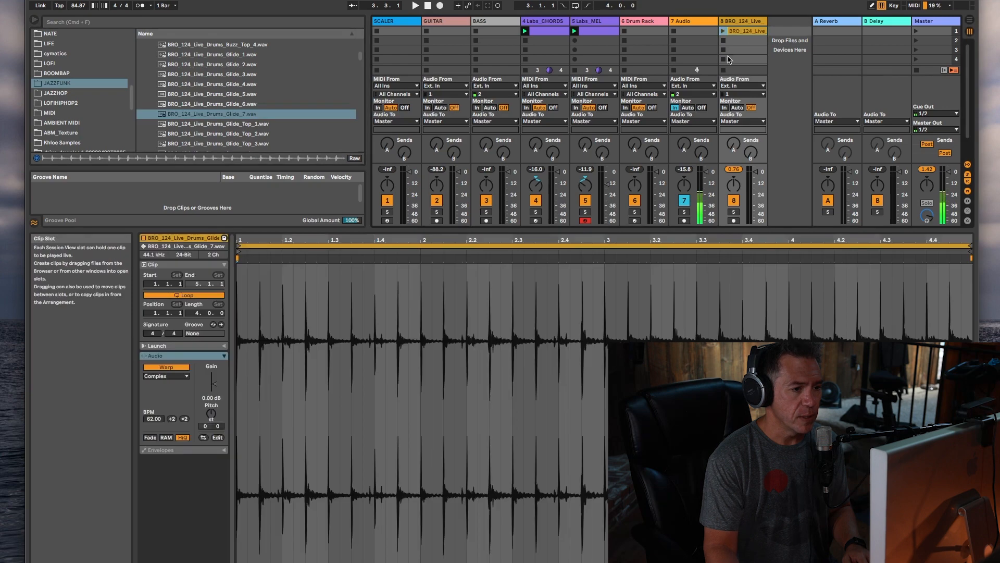
{"action": "left_click", "coordinate": [917, 32]}
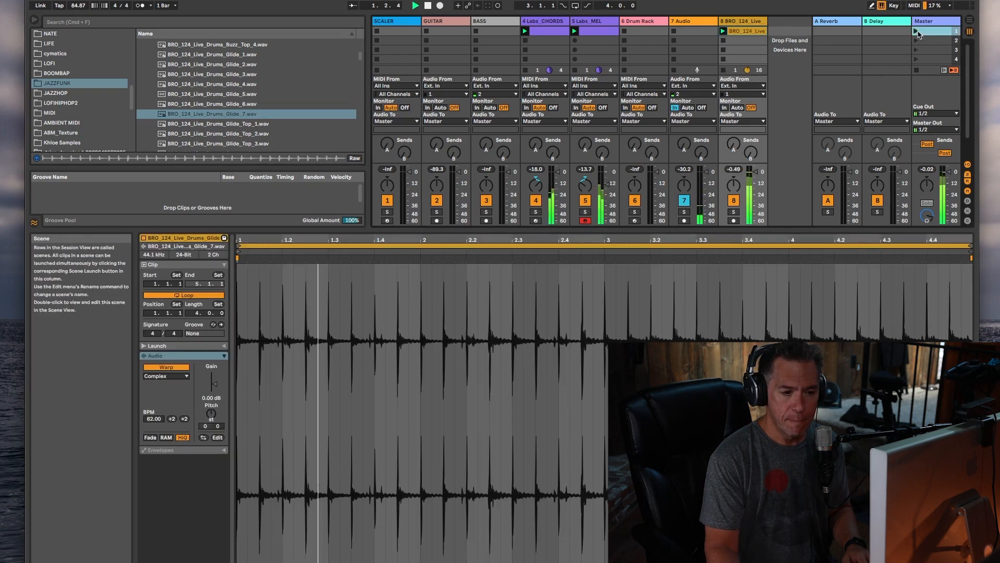